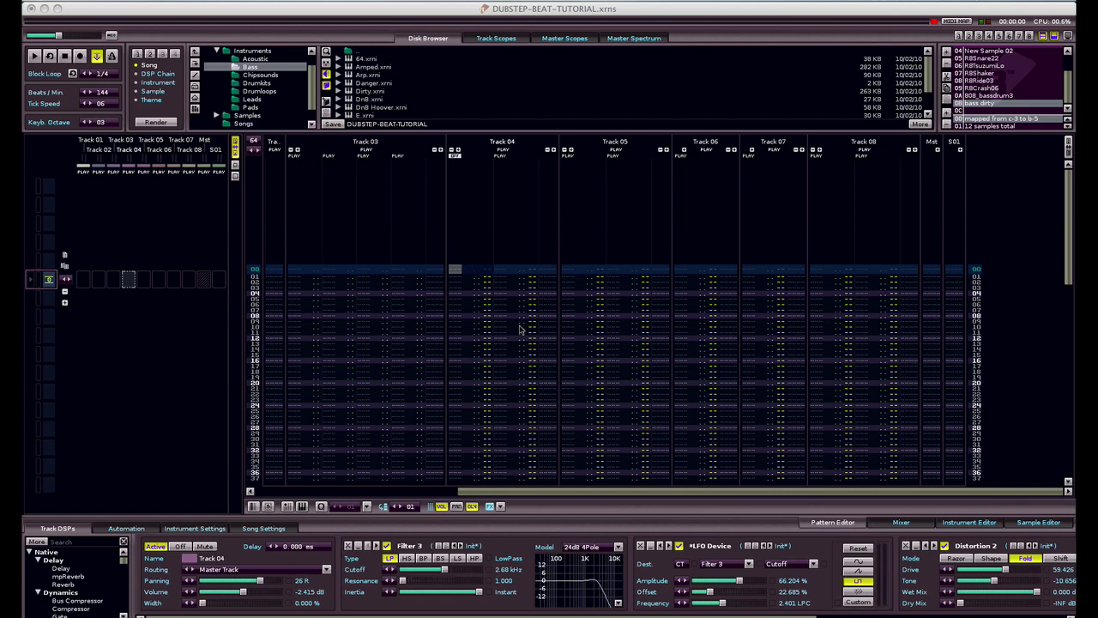
left_click(433, 494)
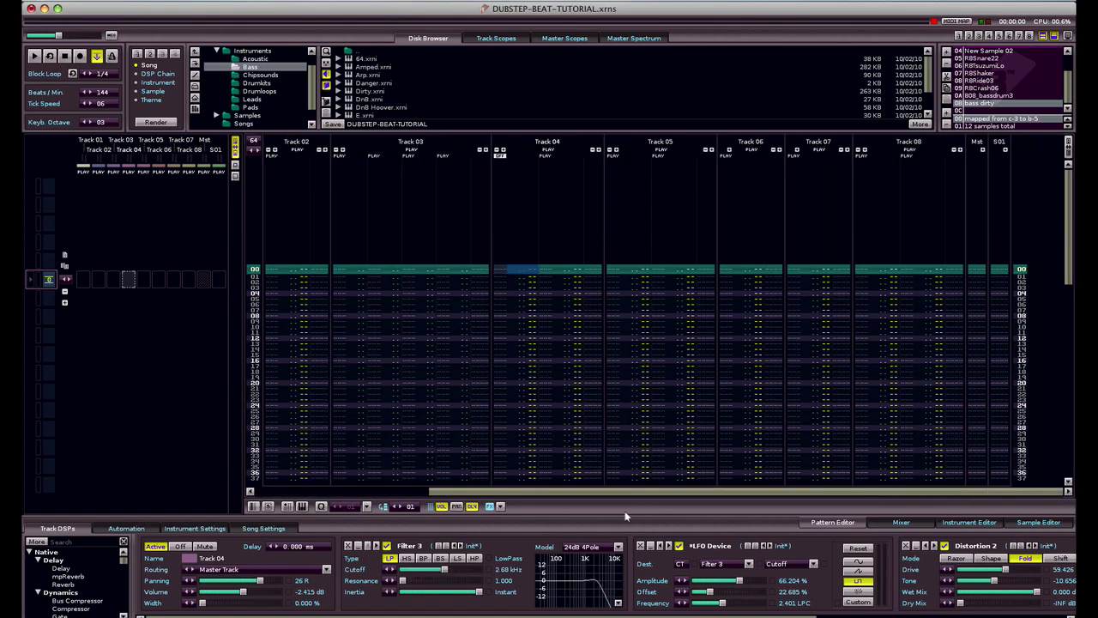
left_click_drag(625, 492, 452, 492)
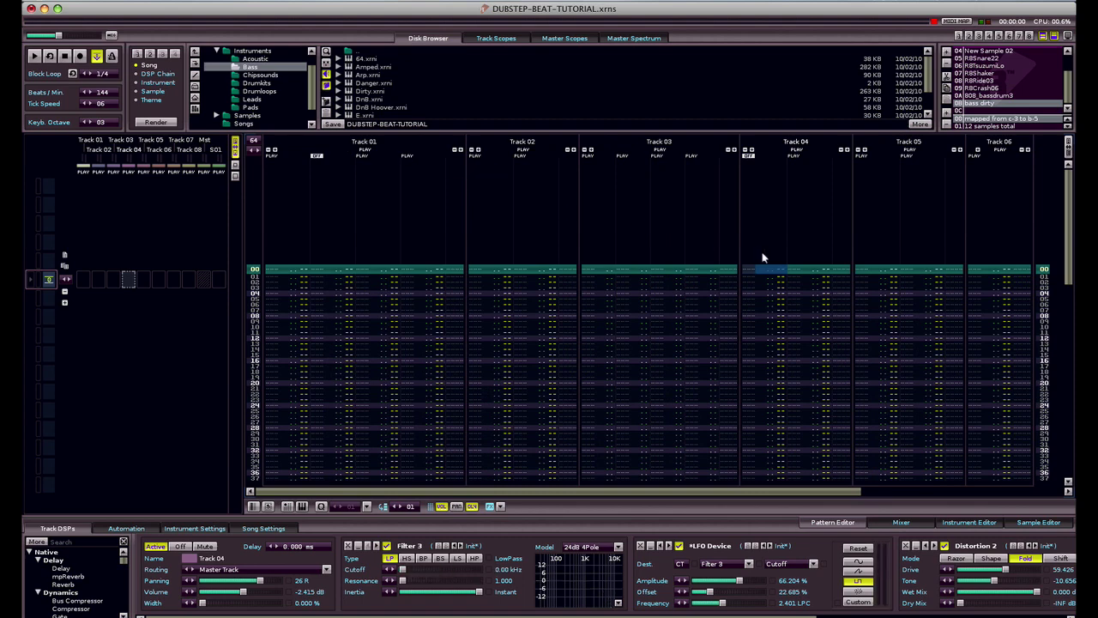
key("shift+Tab")
key("shift+Tab")
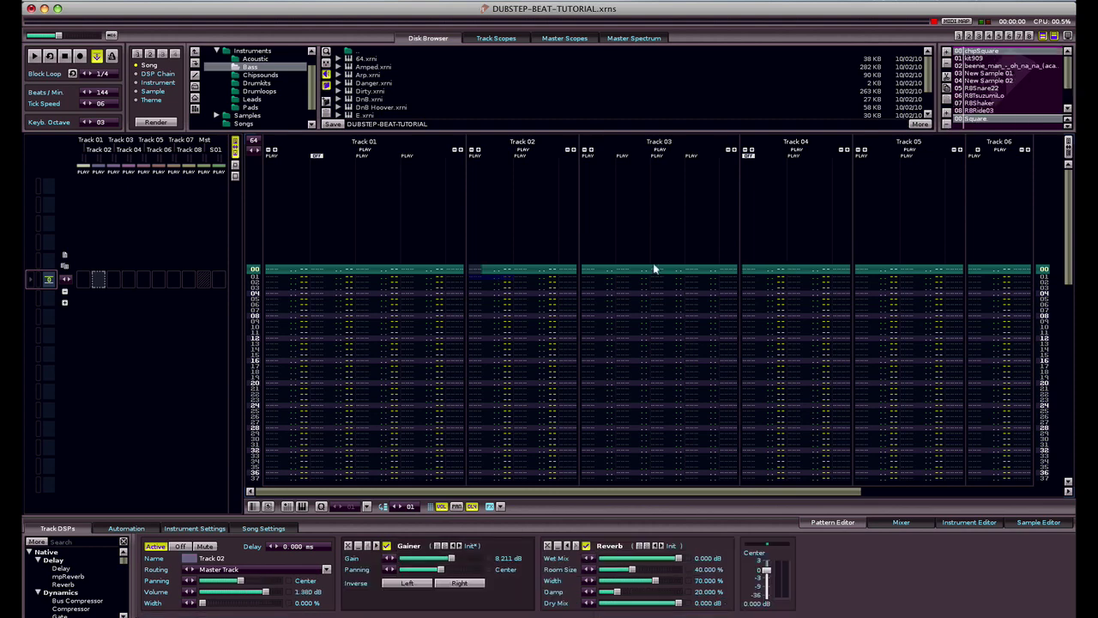
left_click(225, 592)
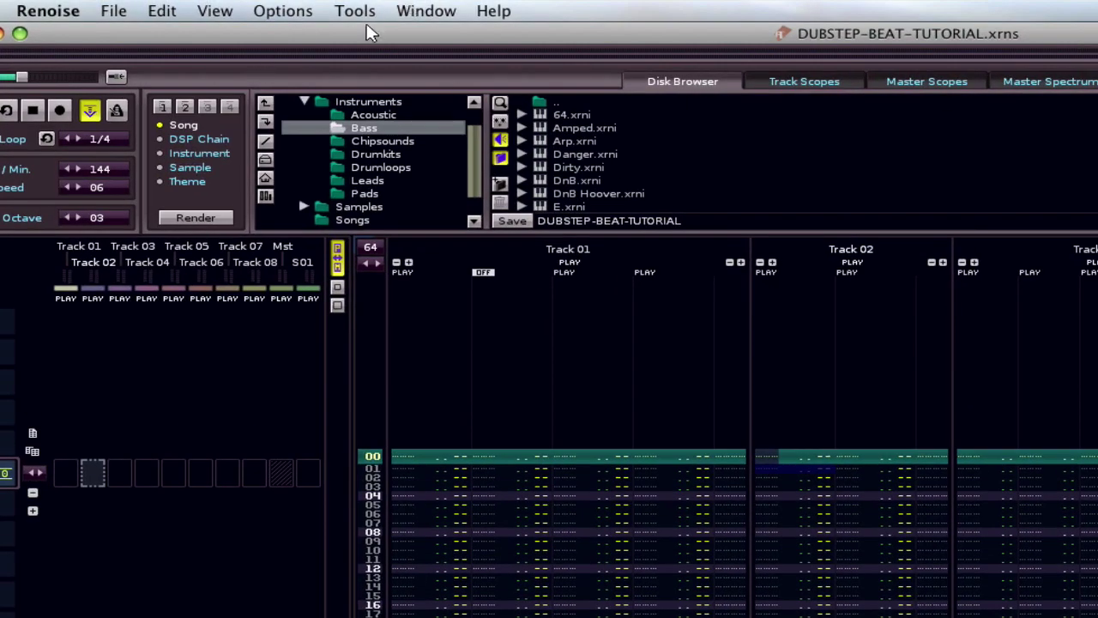
Step: Open the Tempo Tap tool and tap out a tempo of 71 BPM
left_click(369, 12)
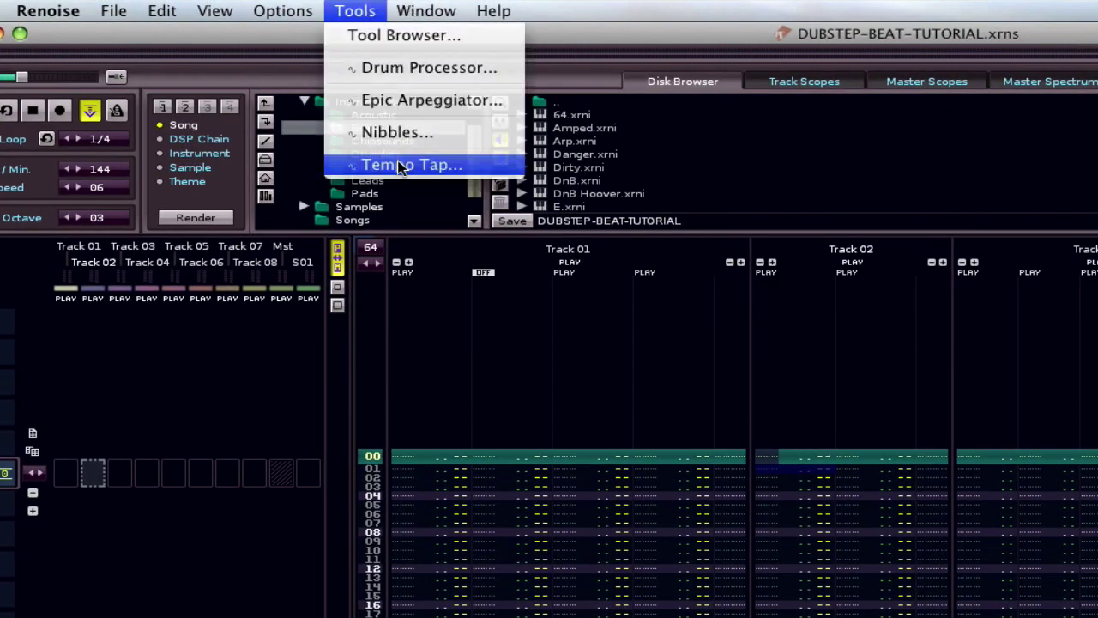
left_click(400, 164)
left_click(888, 330)
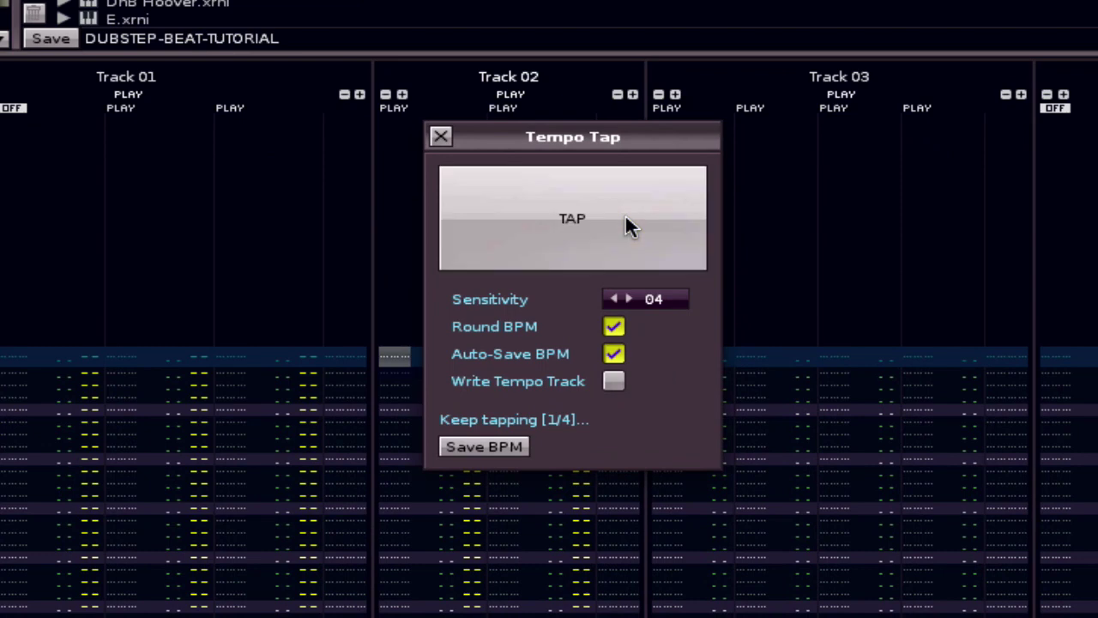
left_click(625, 225)
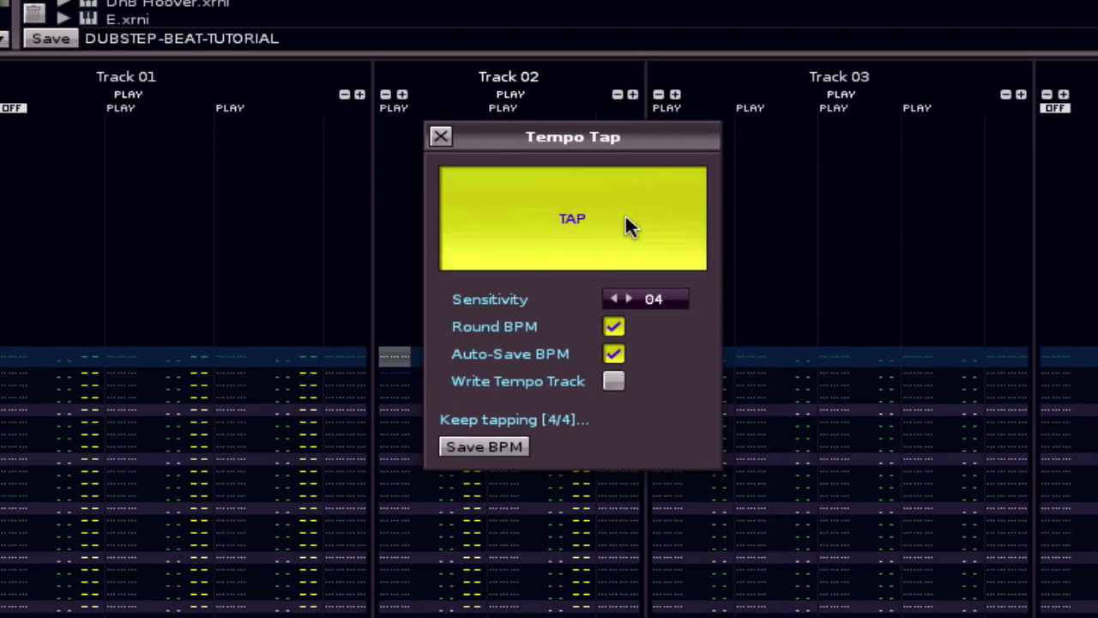
left_click(625, 225)
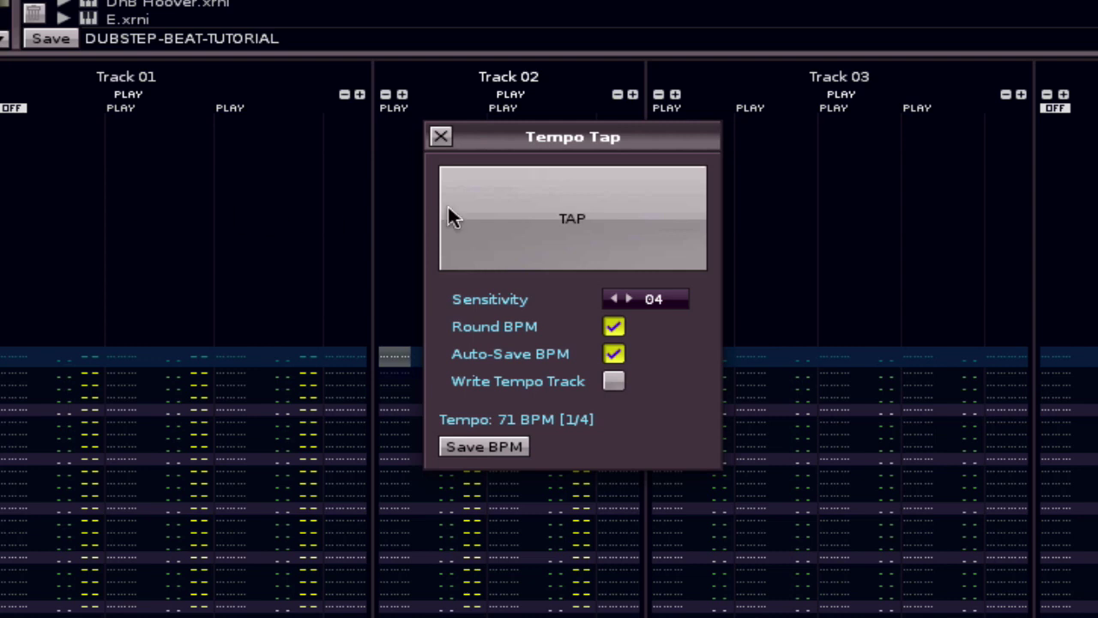
Step: Tap a faster tempo of 143 BPM with the Tempo Tap tool and close it
left_click(553, 214)
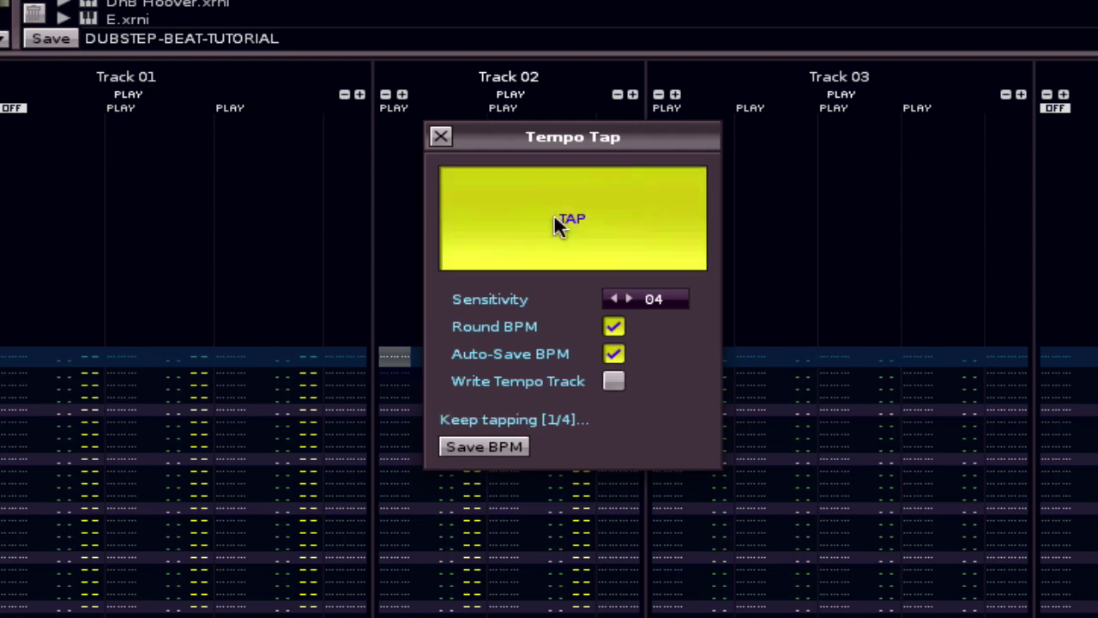
left_click(555, 214)
left_click(555, 215)
left_click(555, 214)
left_click(555, 214)
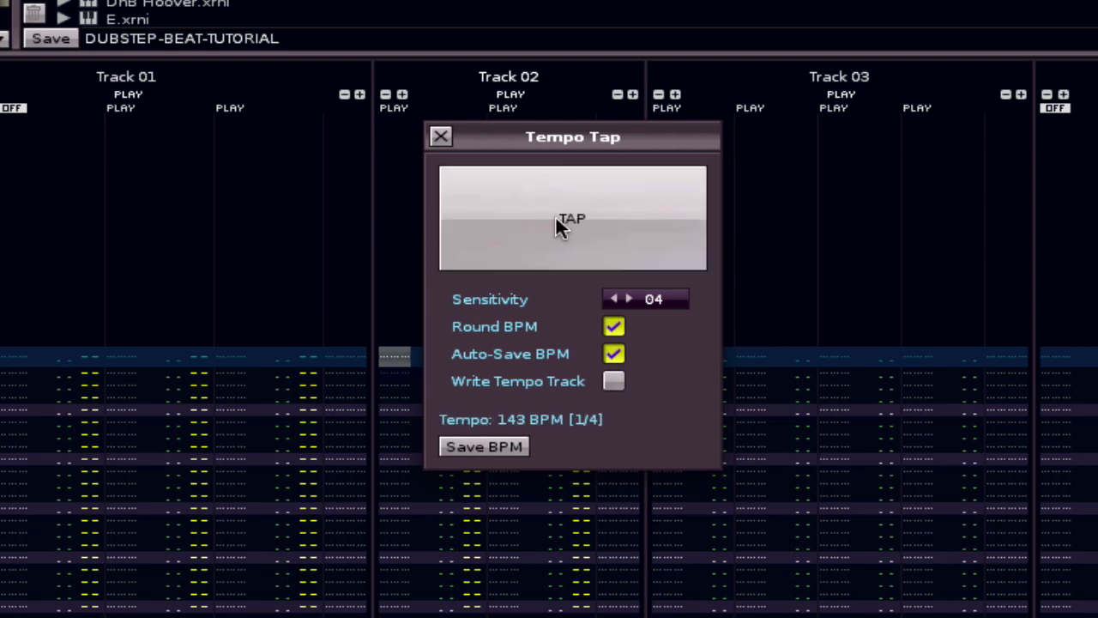
left_click(441, 138)
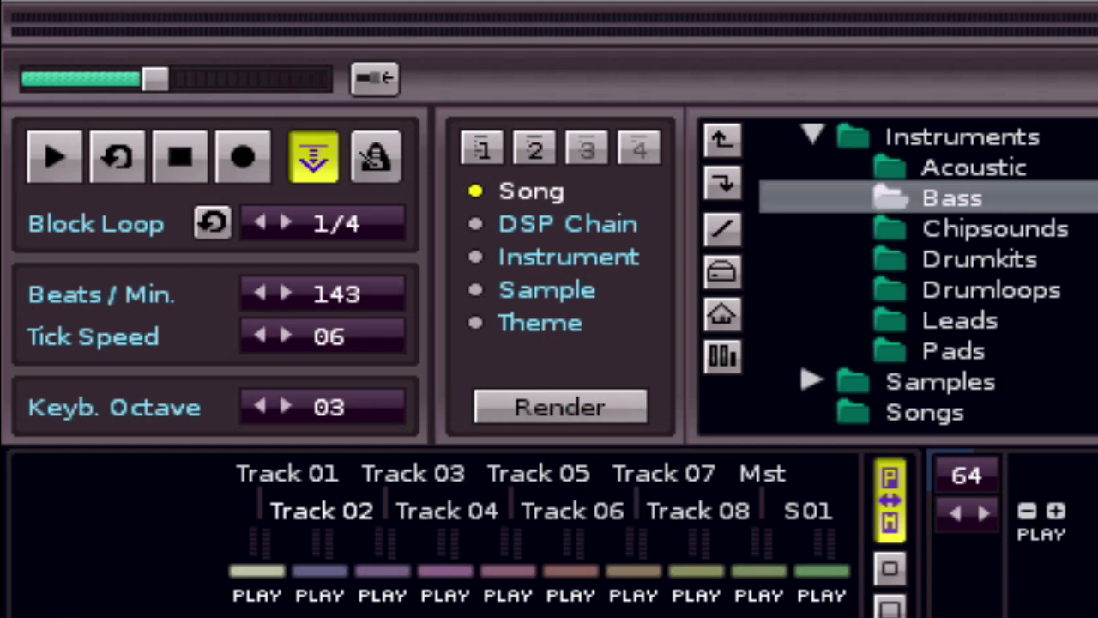
Step: Turn on the metronome, listen to it during playback, and set the song tempo to 144 beats per minute
left_click(367, 165)
key("space")
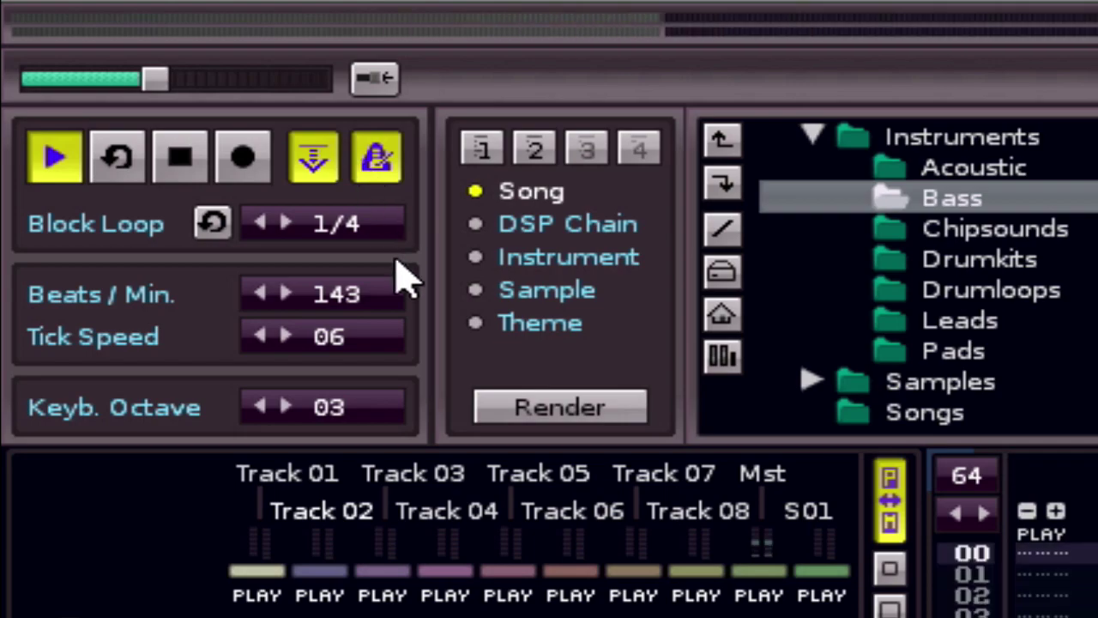
left_click(259, 294)
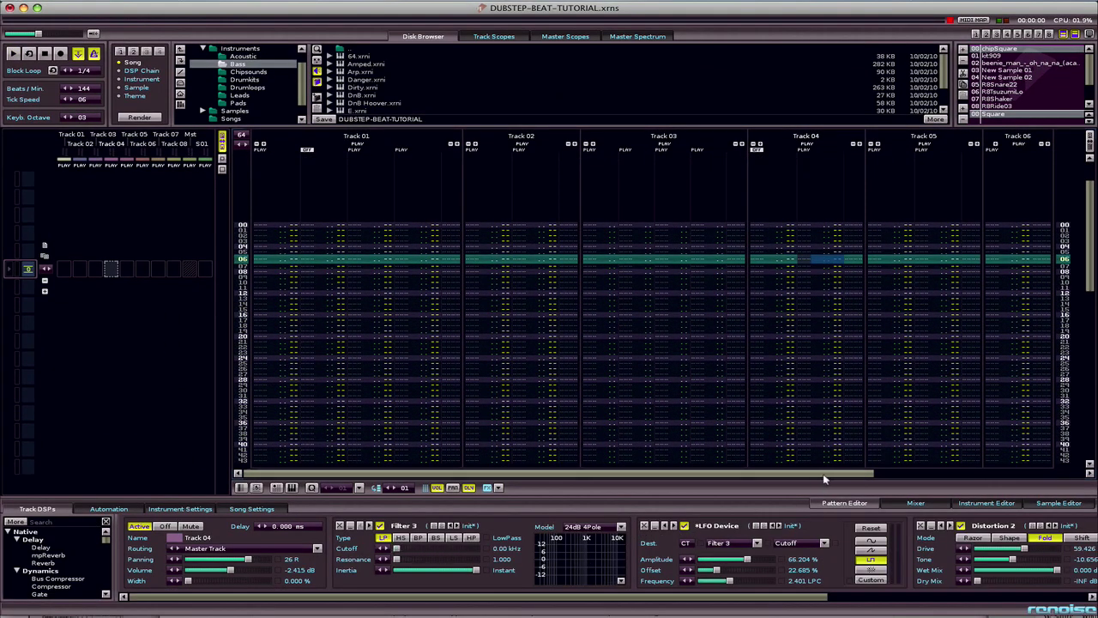
Step: Add two note columns to Track 02 and remove three, leaving the track with a single note column
left_click_drag(823, 473, 744, 477)
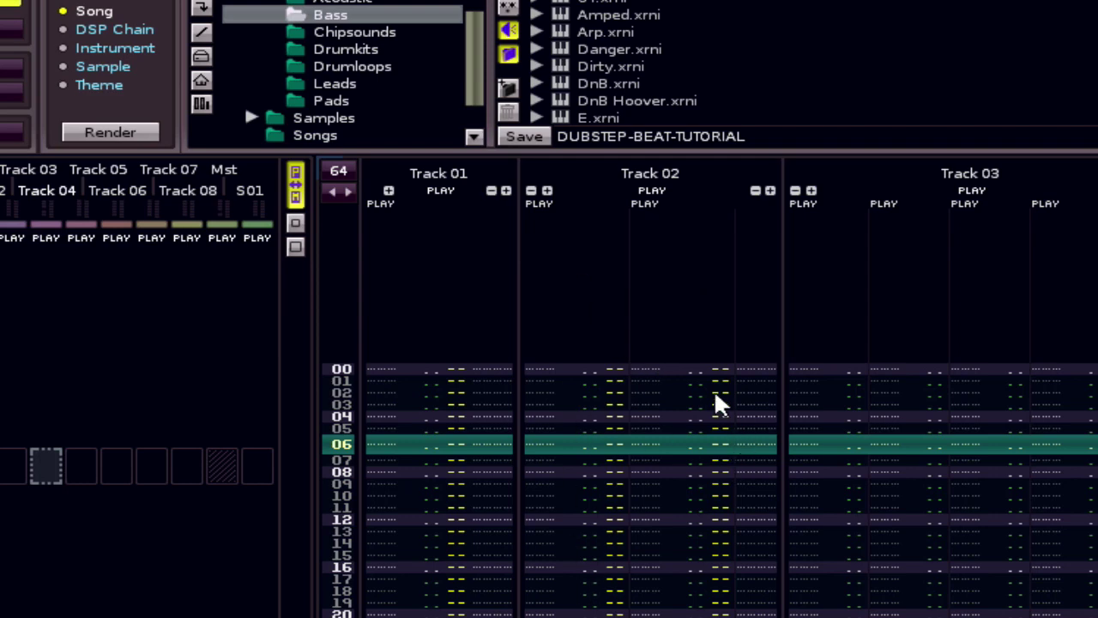
left_click(549, 191)
left_click(549, 191)
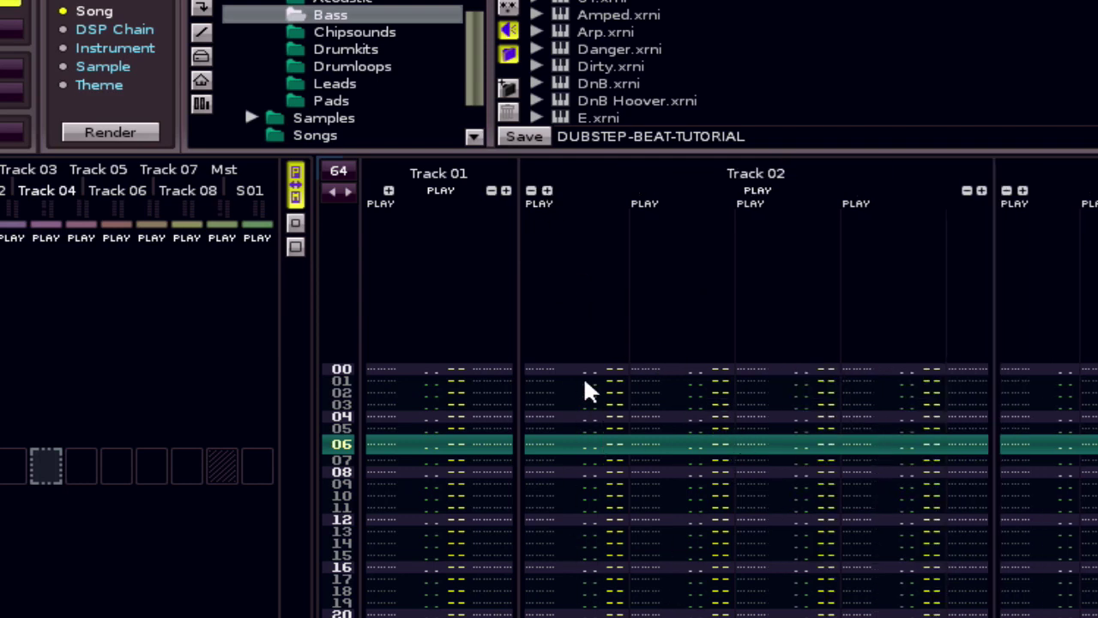
left_click(532, 192)
left_click(532, 192)
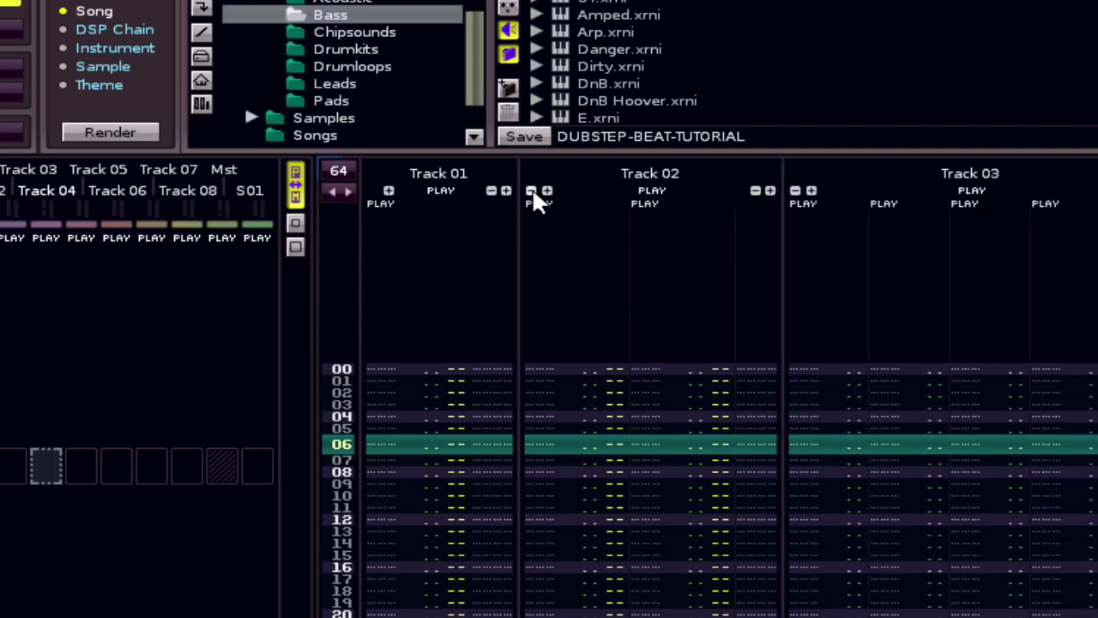
left_click(532, 191)
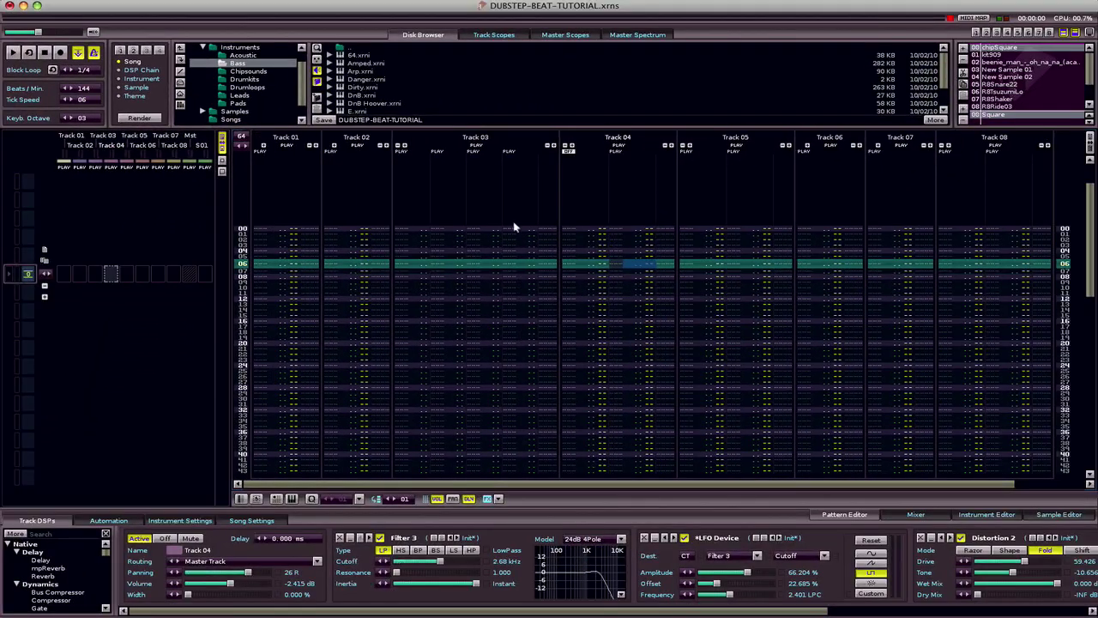
Step: Look through the song's instrument list and select the kit909 instrument
left_click(476, 282)
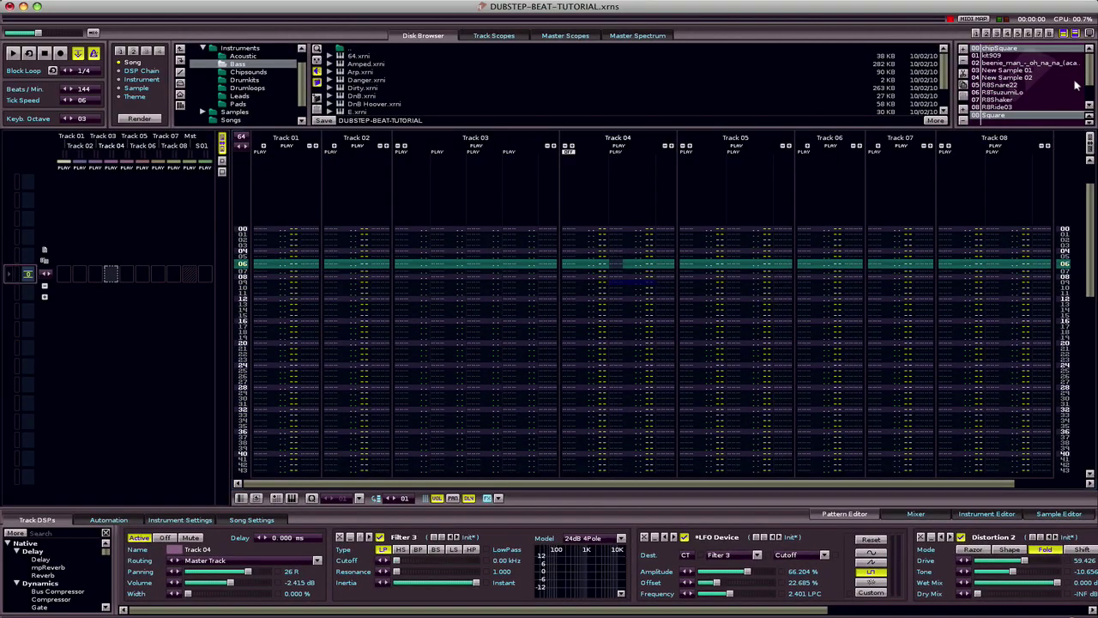
scroll(1088, 93, "down", 4)
scroll(1088, 93, "up", 4)
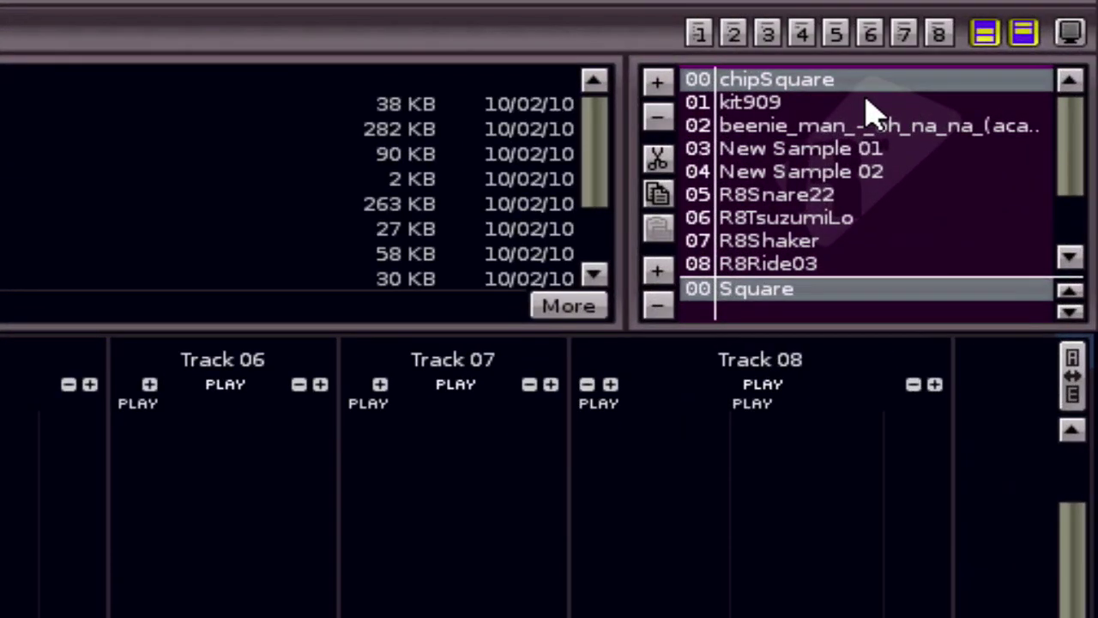
left_click(868, 104)
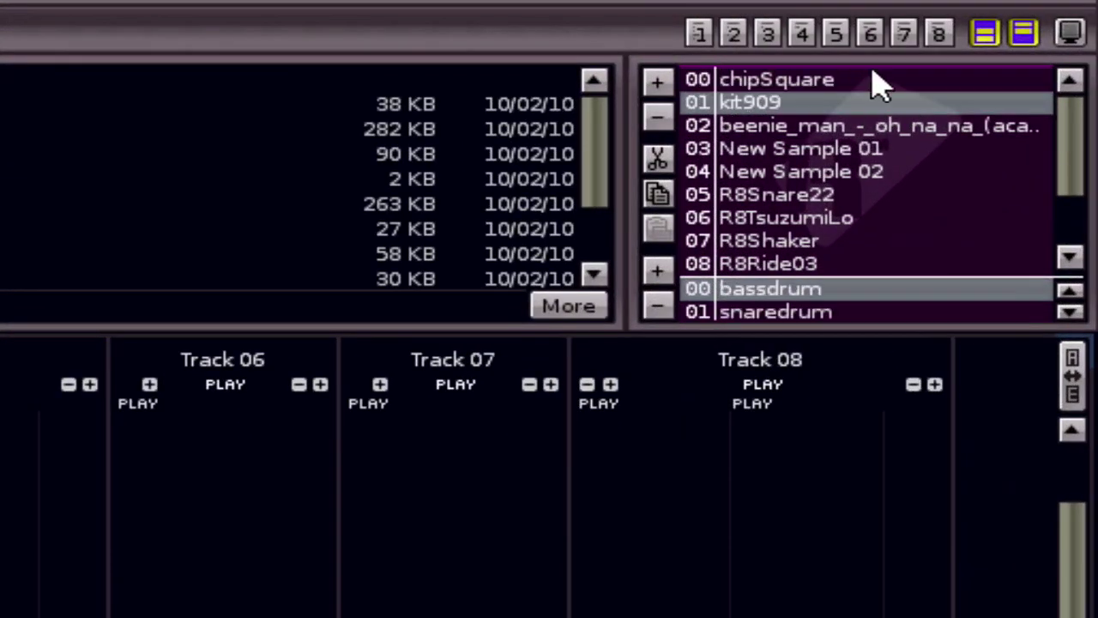
left_click(882, 82)
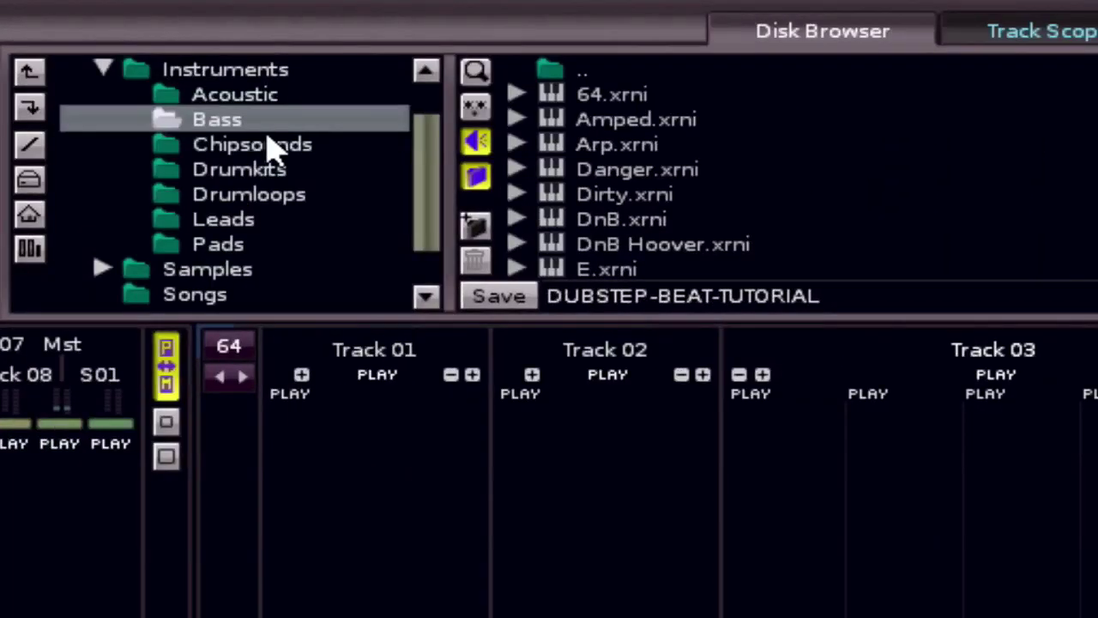
Step: Browse the instrument files in the Chipsounds folder
left_click(273, 146)
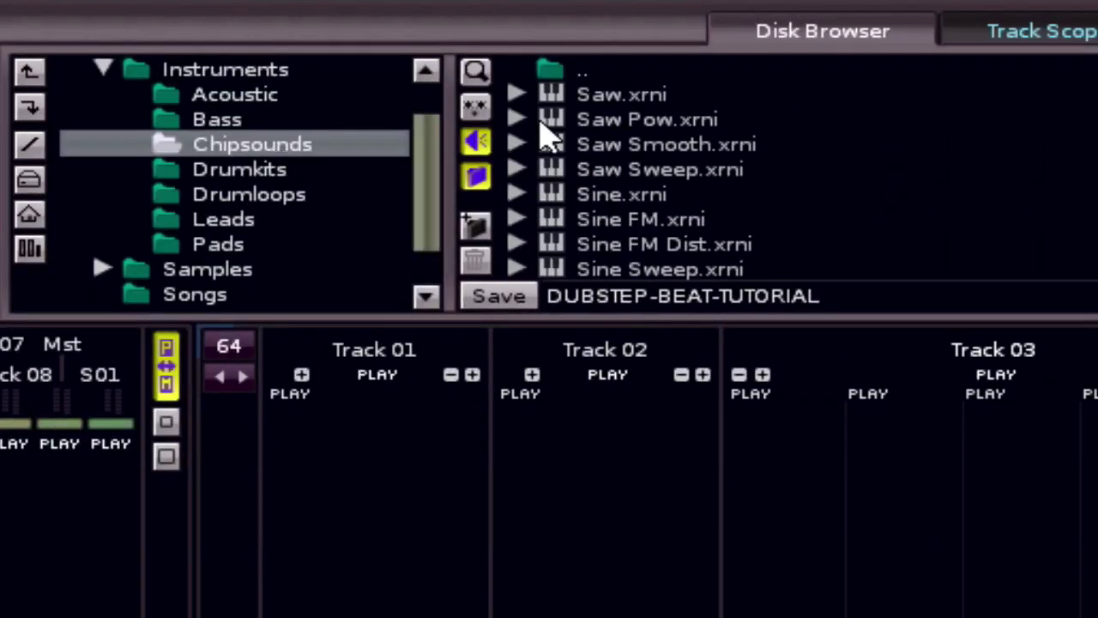
scroll(809, 203, "down", 5)
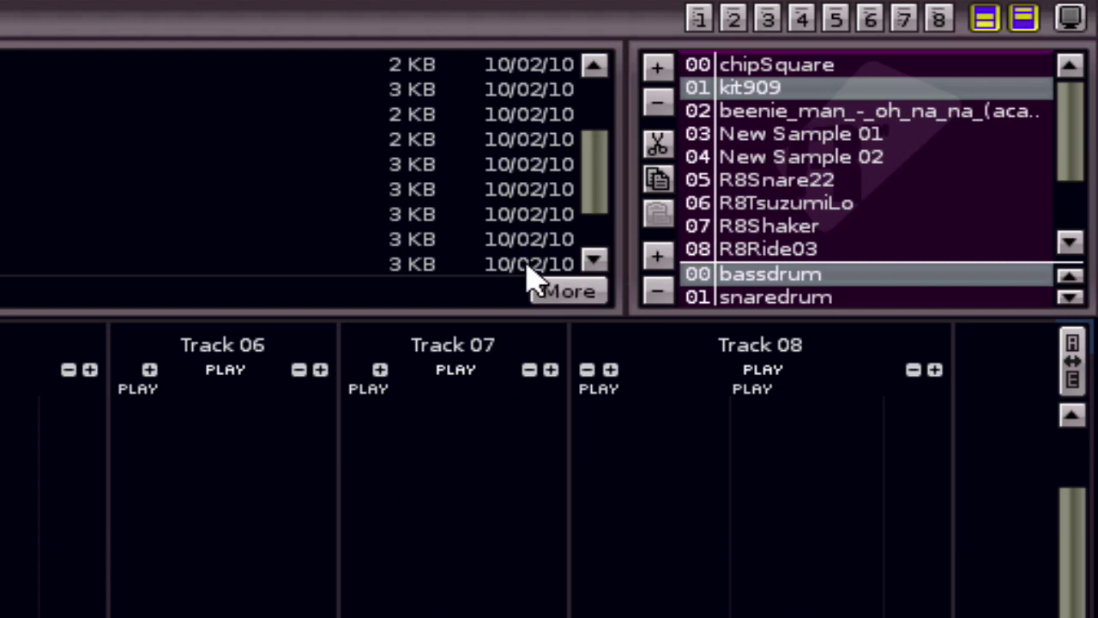
Step: Open the beenie_man vocal sample in the Sample Editor, play it from just before the 14-second mark, and stop playback
left_click(836, 115)
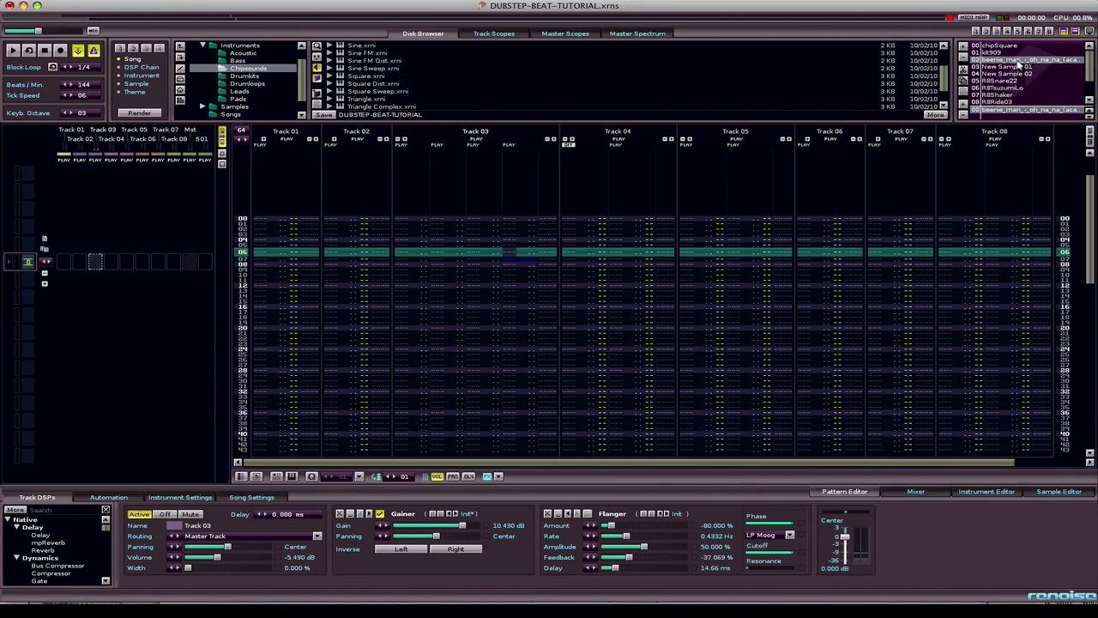
left_click(1061, 492)
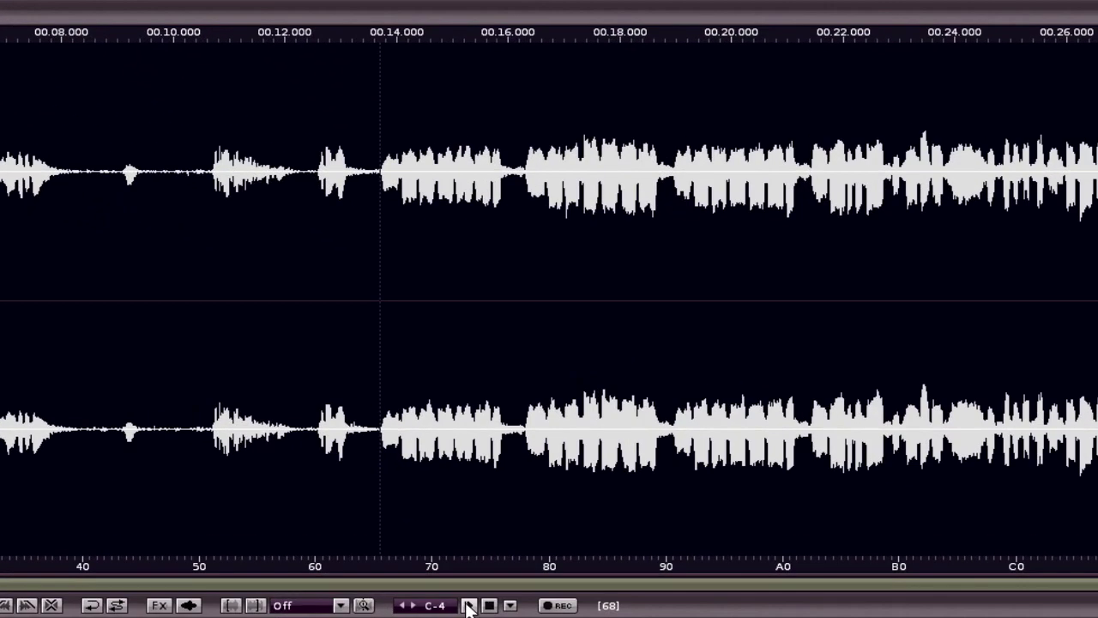
left_click(502, 505)
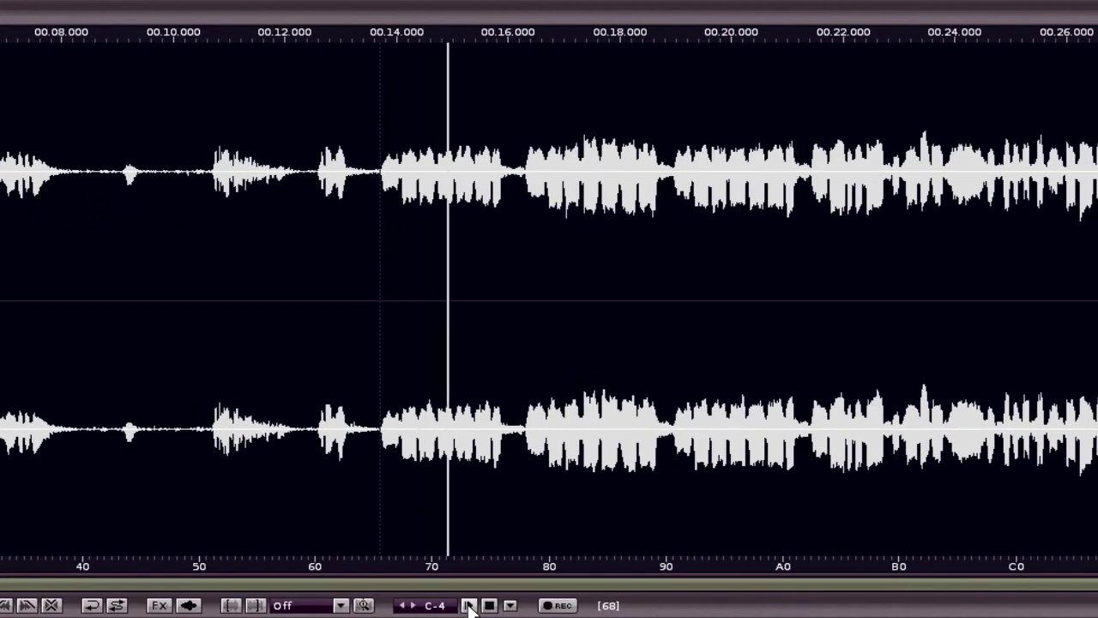
left_click(489, 605)
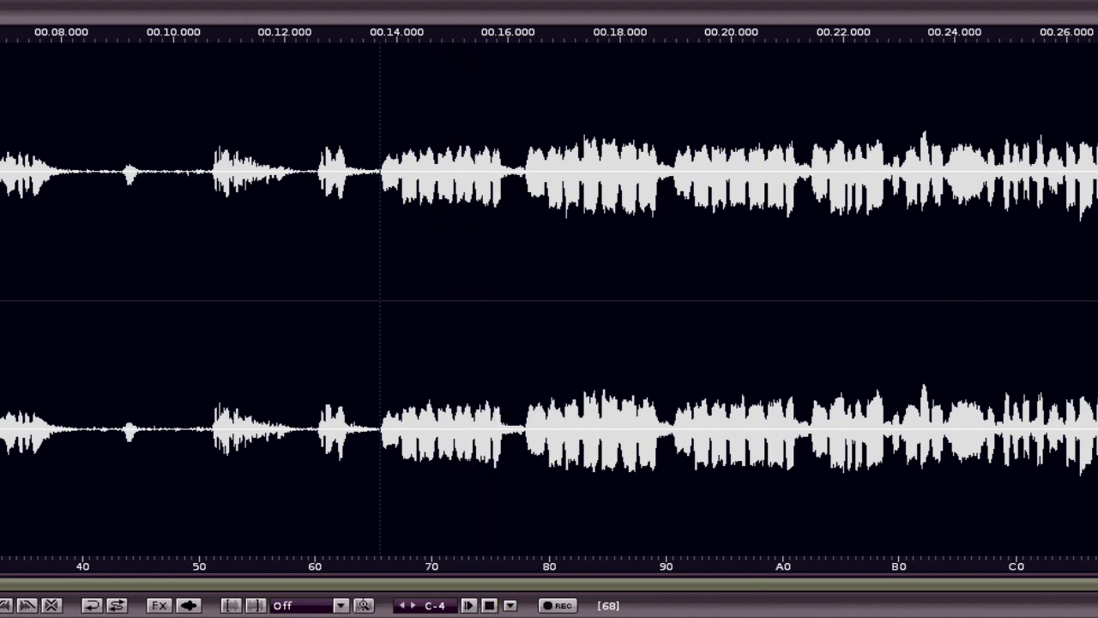
Step: View and play New Sample 02 in the Sample Editor and return to the Pattern Editor
scroll(549, 300, "up", 3)
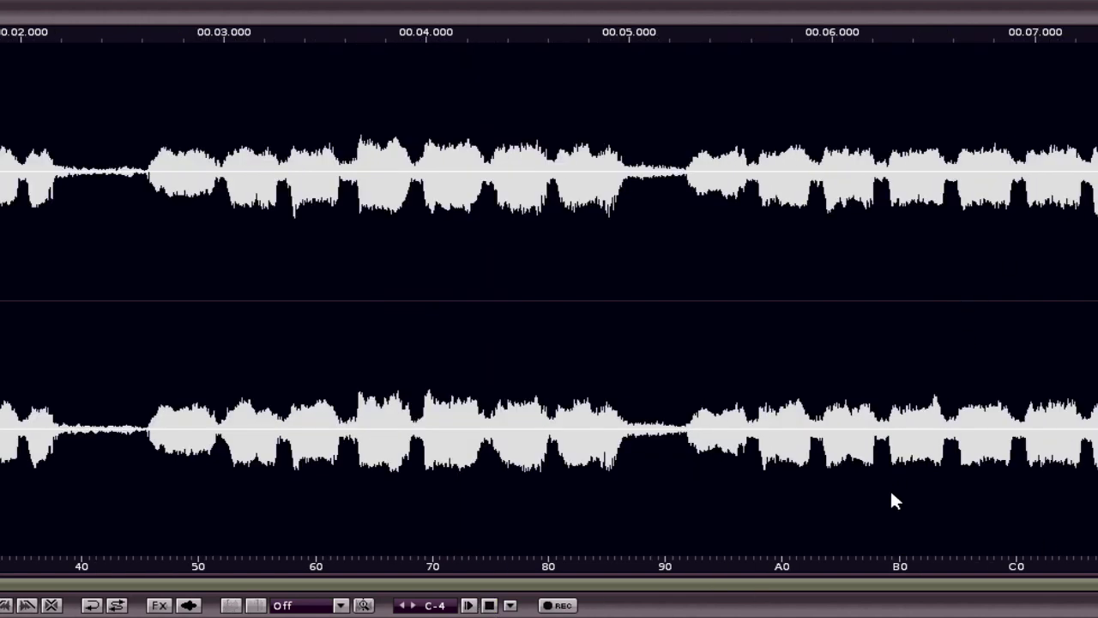
key("space")
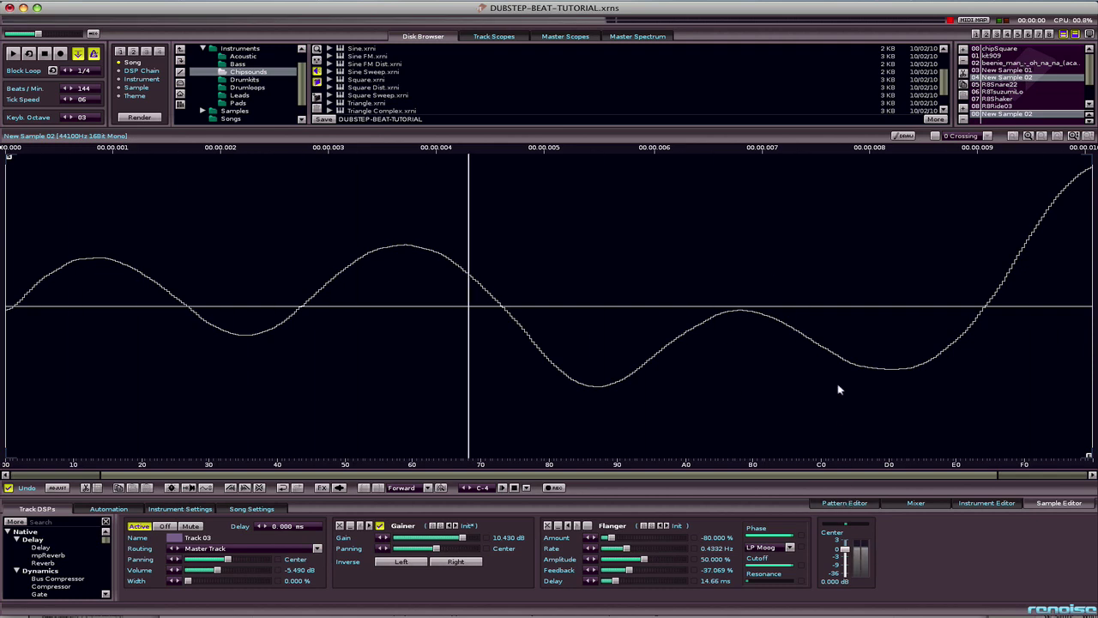
left_click(845, 503)
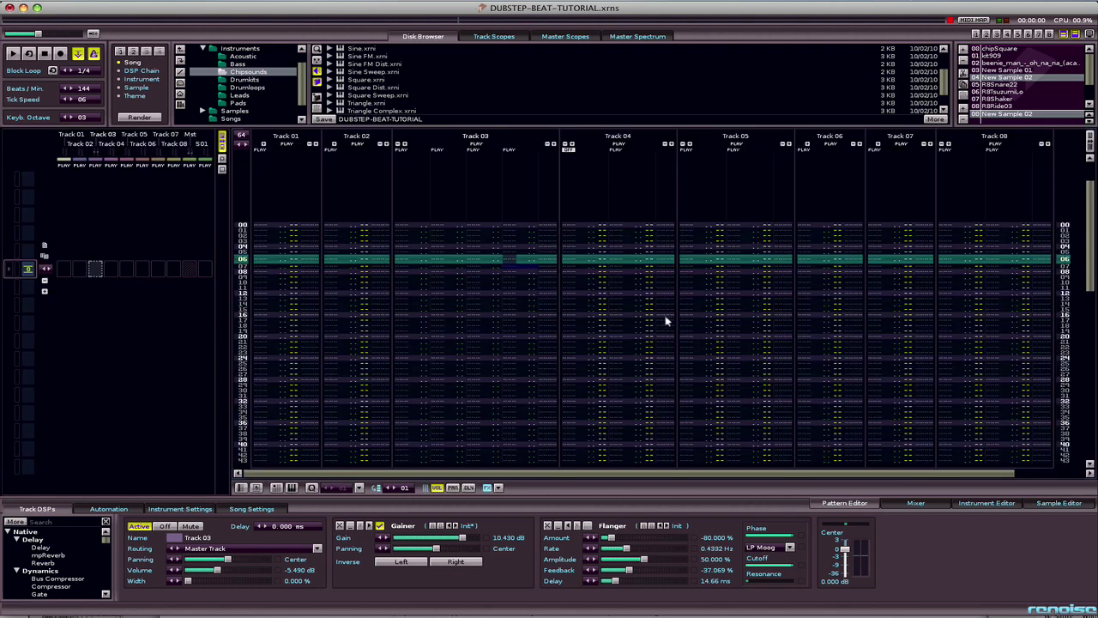
Step: Select the R8Snare22 instrument and place the pattern cursor in Track 04's second note column on line 06
left_click(734, 250)
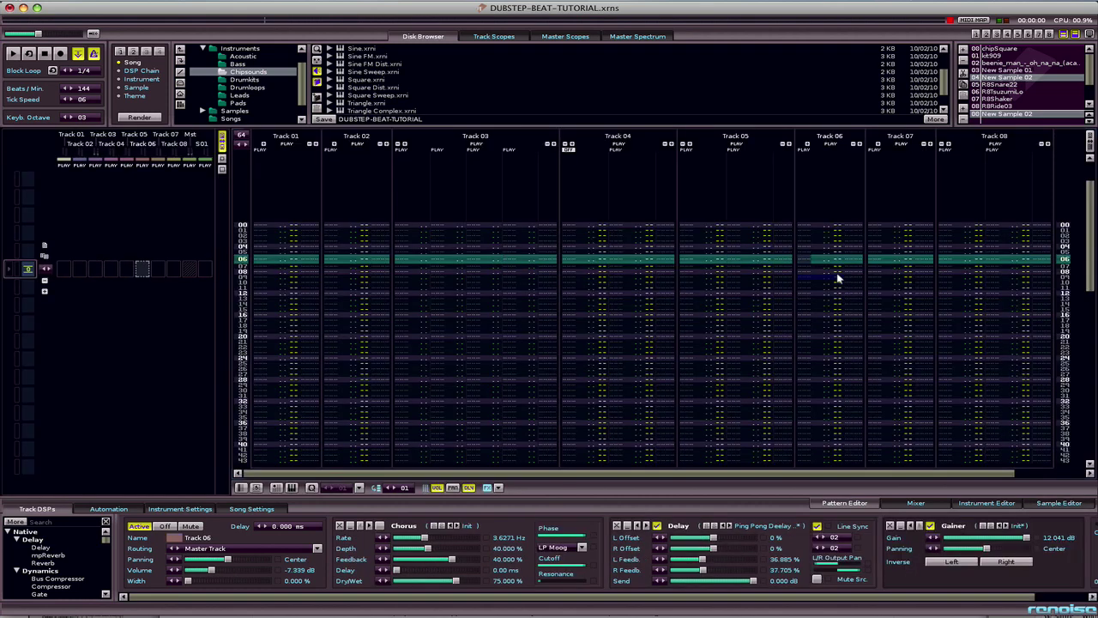
left_click(630, 260)
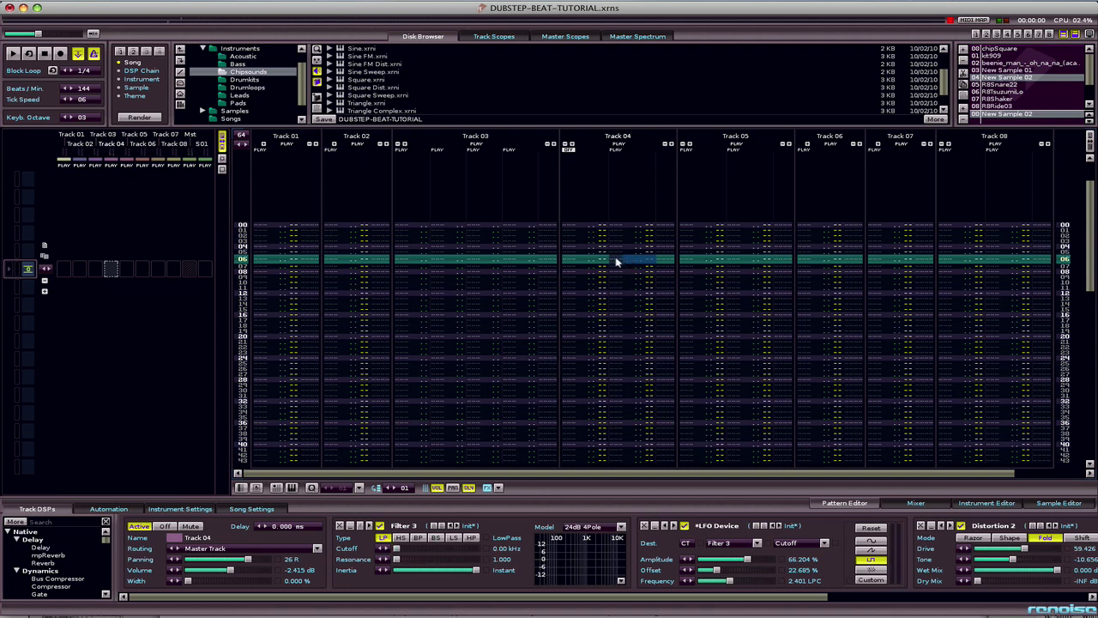
left_click(1060, 85)
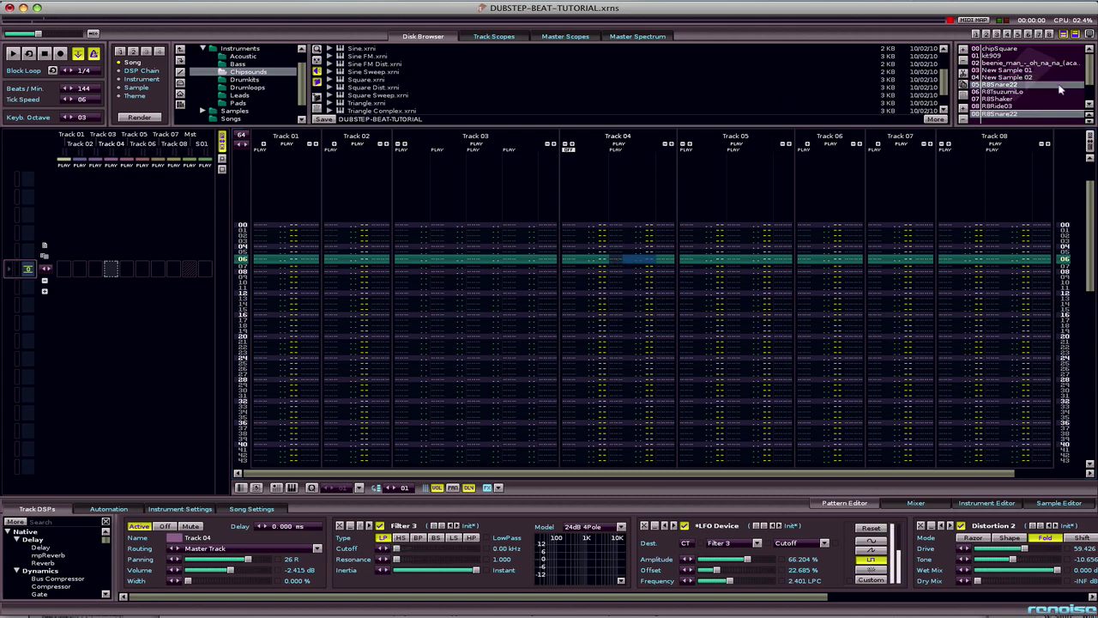
left_click(498, 271)
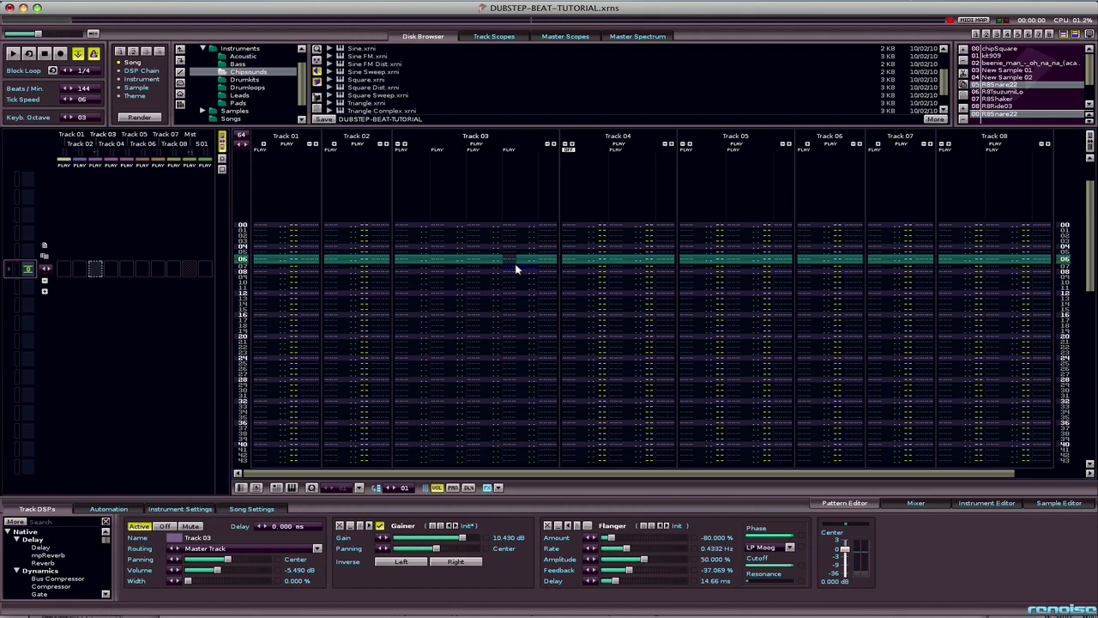
left_click(559, 262)
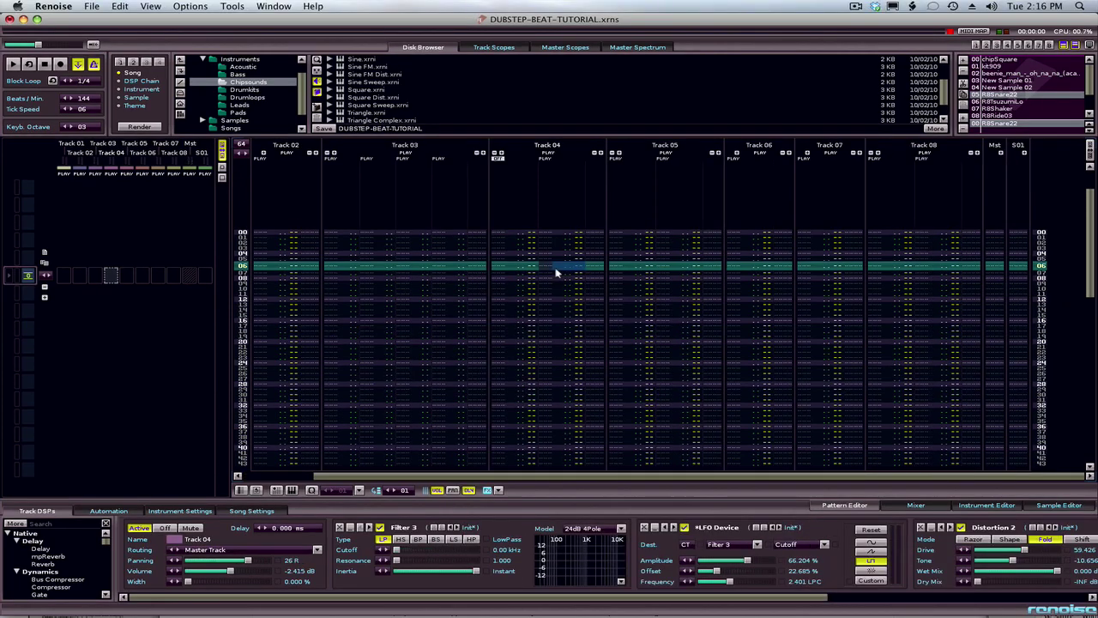
Step: Enter kit909 bass drum C-4 notes on lines 00 and 32 of Track 03's first note column
left_click(624, 267)
key("shift+Tab")
key("shift+Tab")
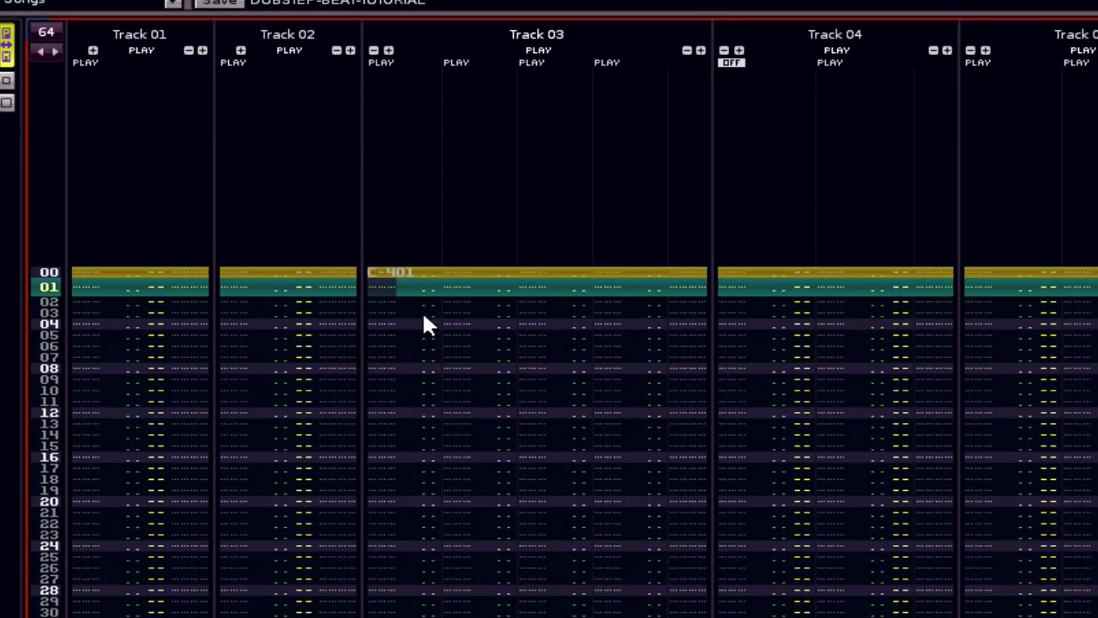
key("space")
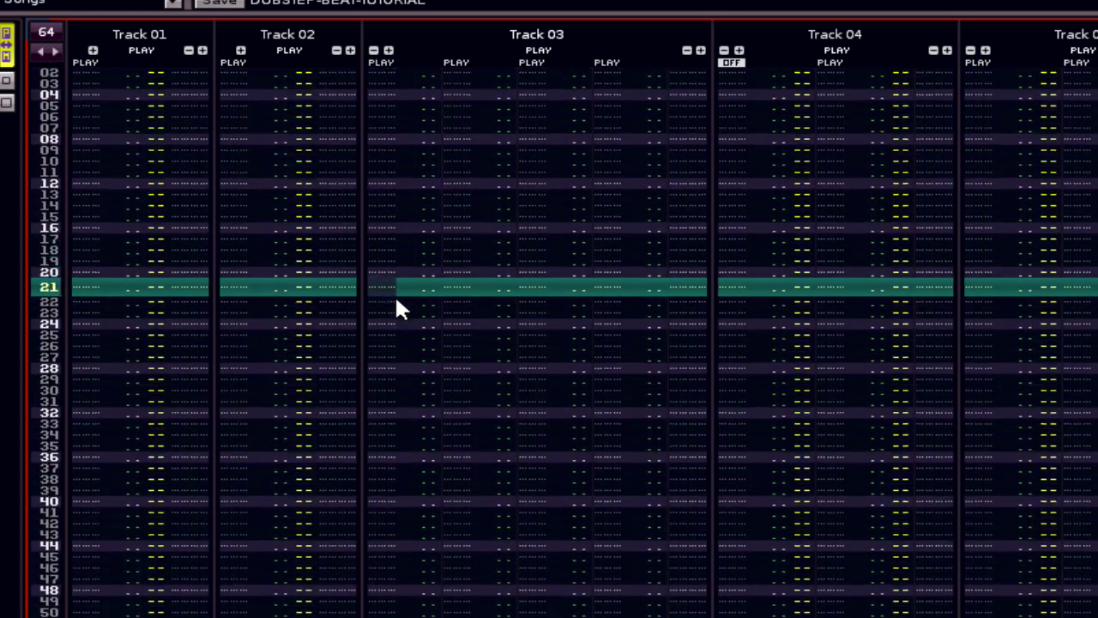
key("z")
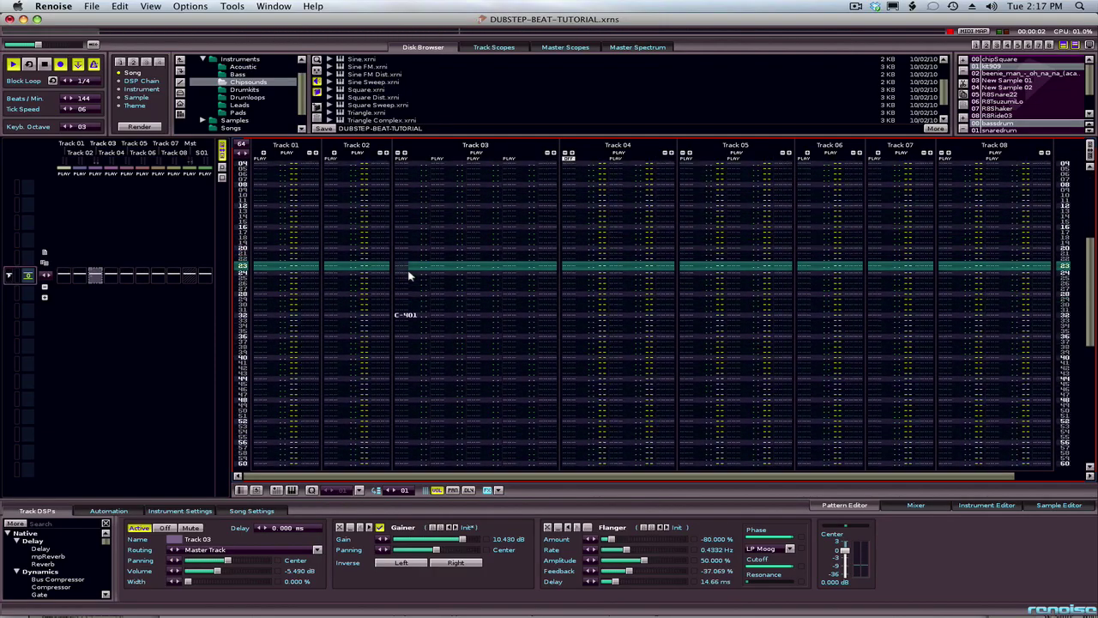
key("space")
scroll(408, 275, "up", 2)
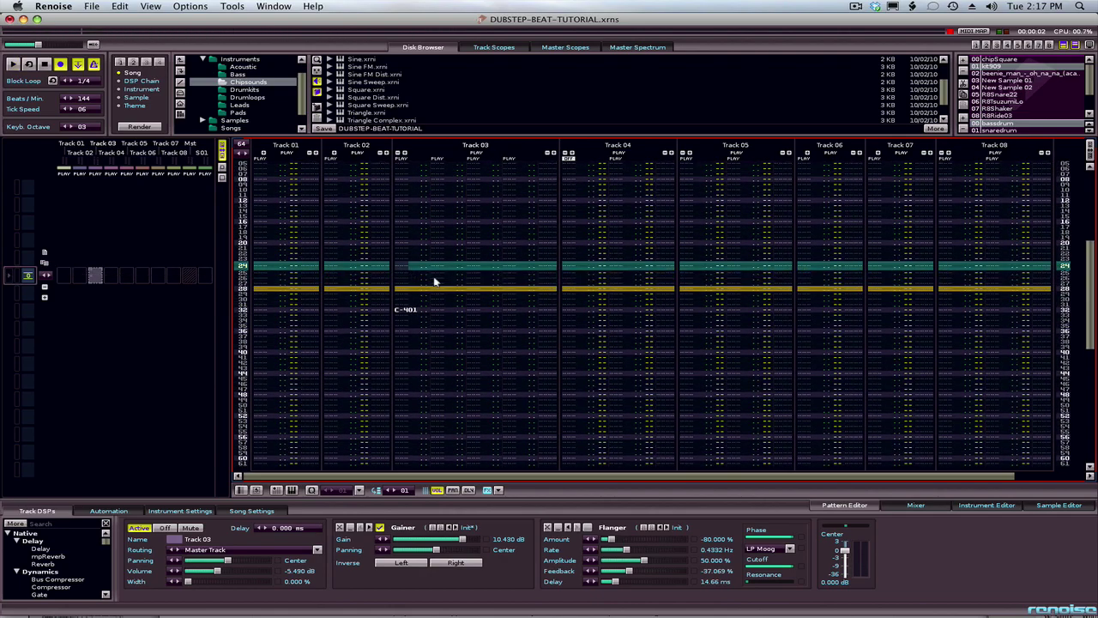
Step: Record C-4 bass drum hits live in Track 03's first note column around lines 25–30 and 57–63
key("space")
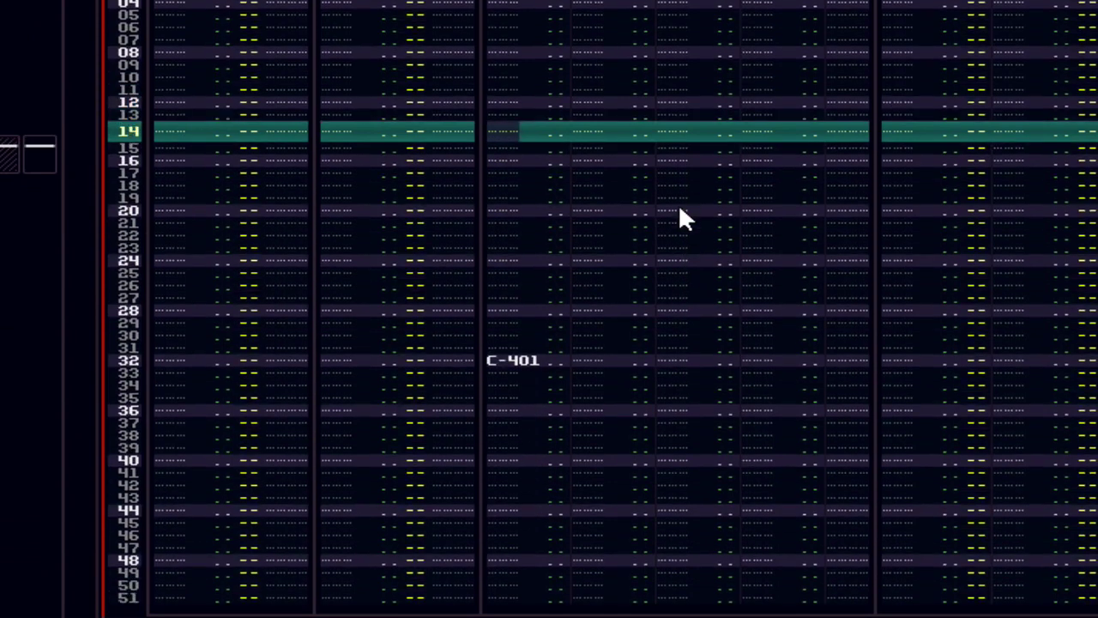
key("z")
key("z")
key("z")
key("z")
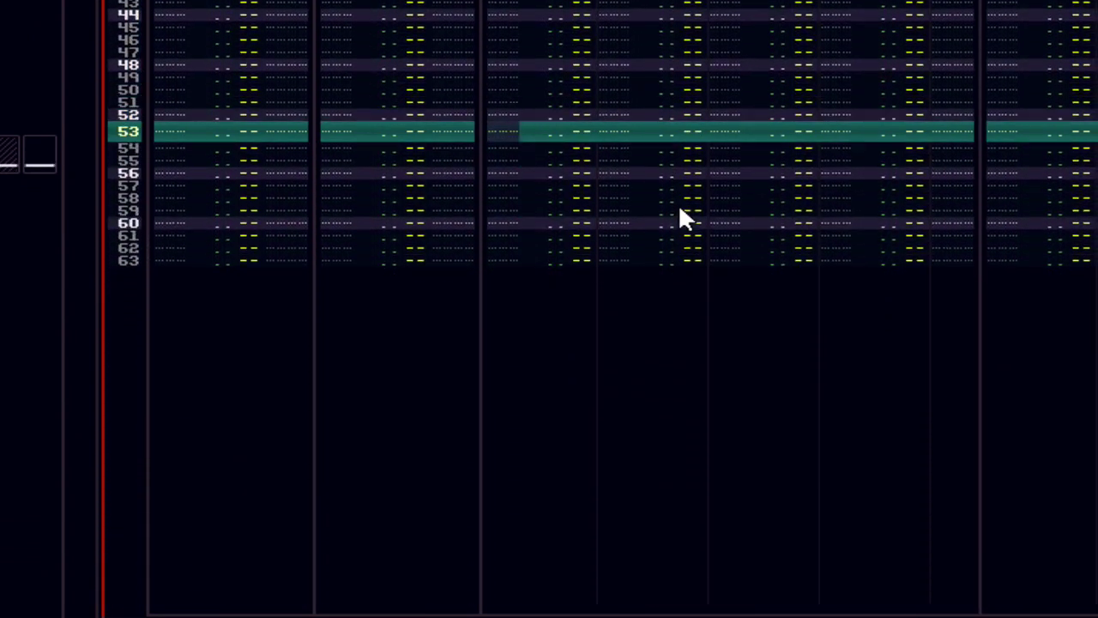
key("z")
key("z")
key("z")
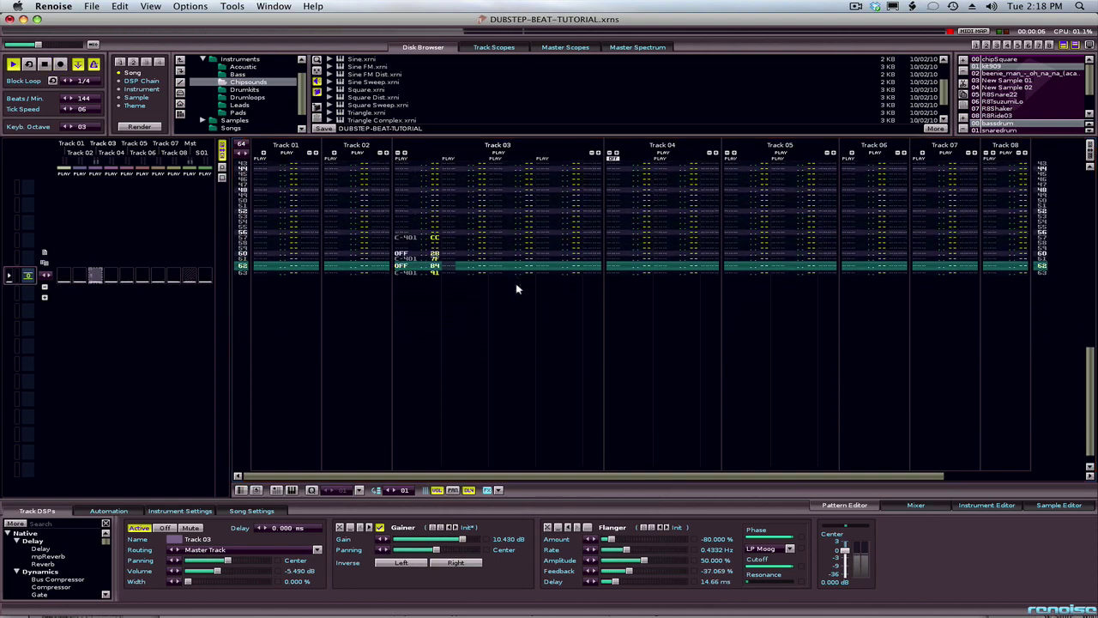
key("space")
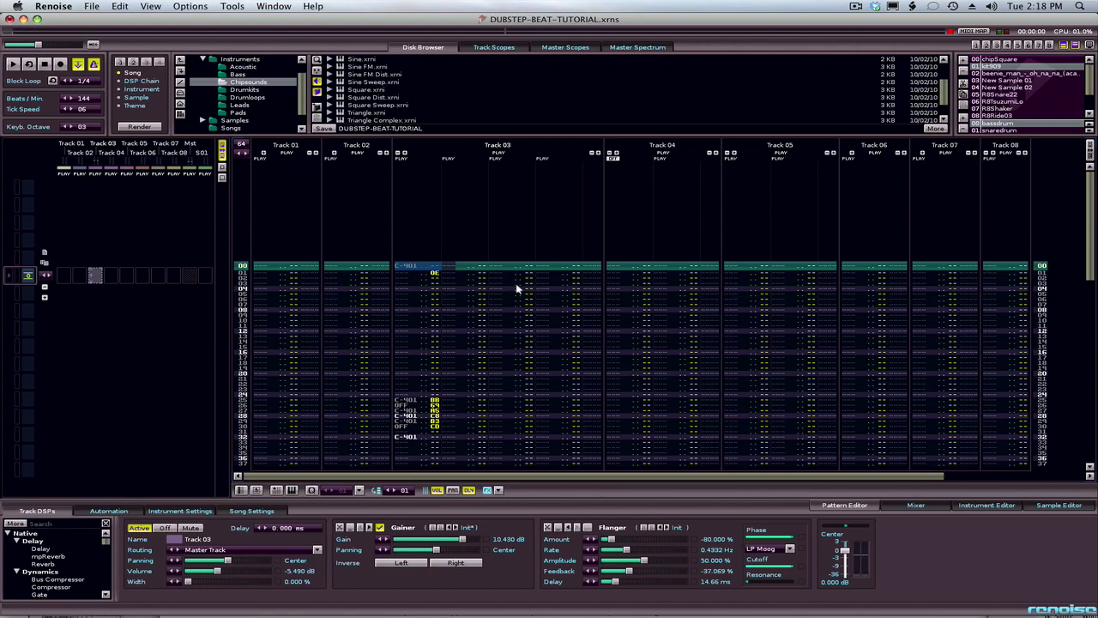
Step: Fill Track 03's second note column with kit909 D#4 notes on every second line, starting at line 00
key("space")
key("3")
key("3")
key("3")
key("3")
key("3")
key("3")
key("3")
key("3")
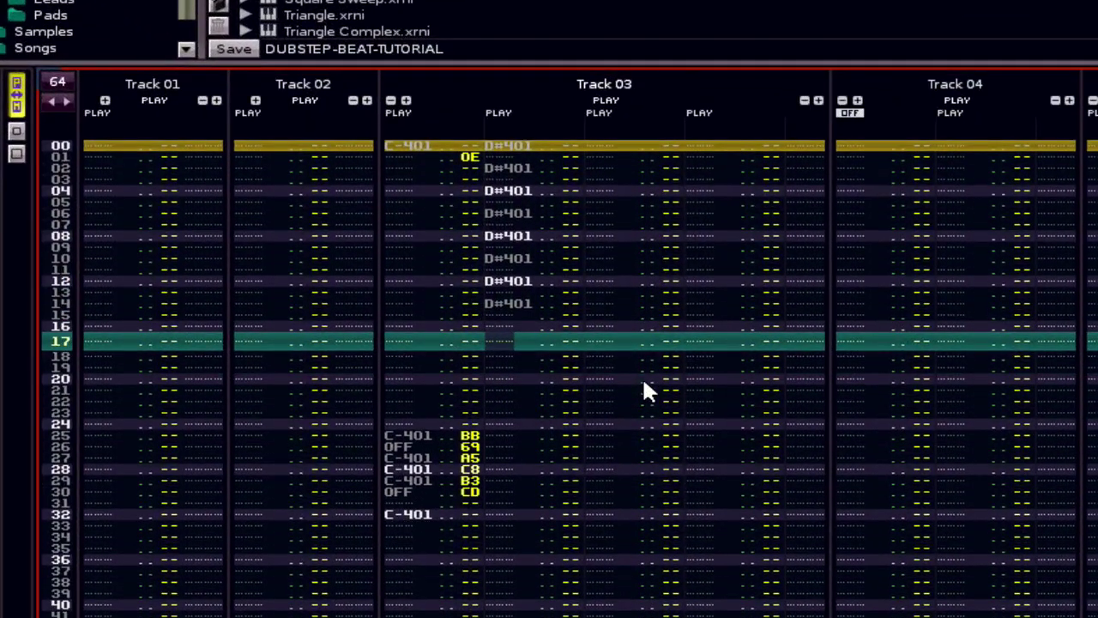
key("3")
key("3")
key("3")
key("3")
key("3")
key("3")
key("3")
key("3")
key("3")
key("3")
key("3")
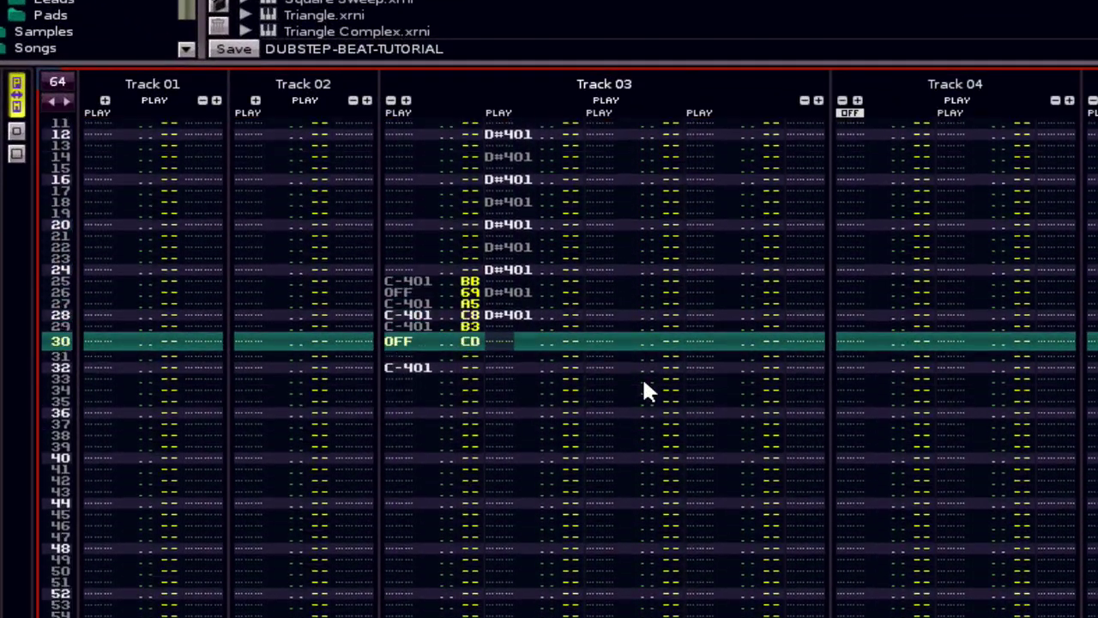
key("3")
key("3")
key("3")
key("3")
key("3")
key("3")
key("3")
key("3")
key("3")
key("3")
key("3")
key("3")
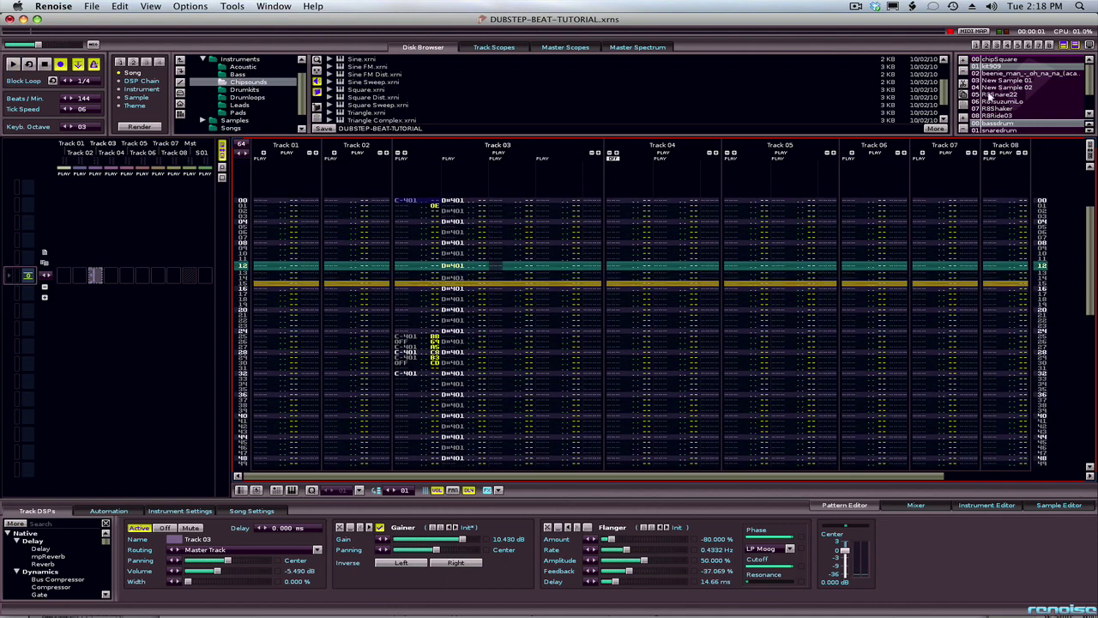
left_click(1034, 67)
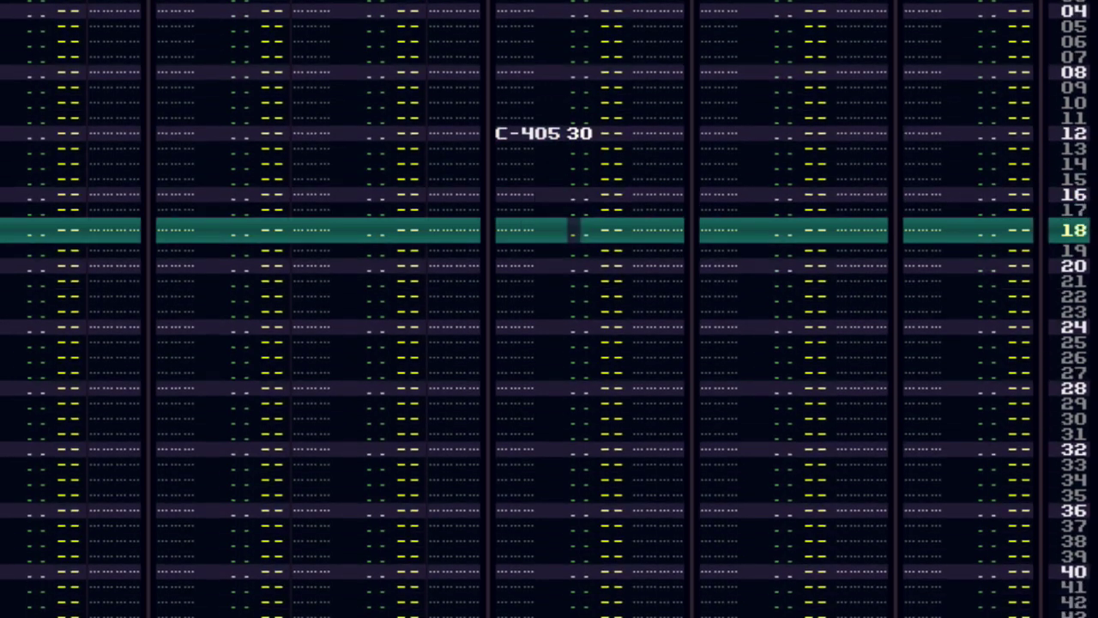
Step: Set the volume of Track 06's C-4 snare note on line 12 to 20
scroll(550, 309, "down", 5)
scroll(549, 309, "up", 5)
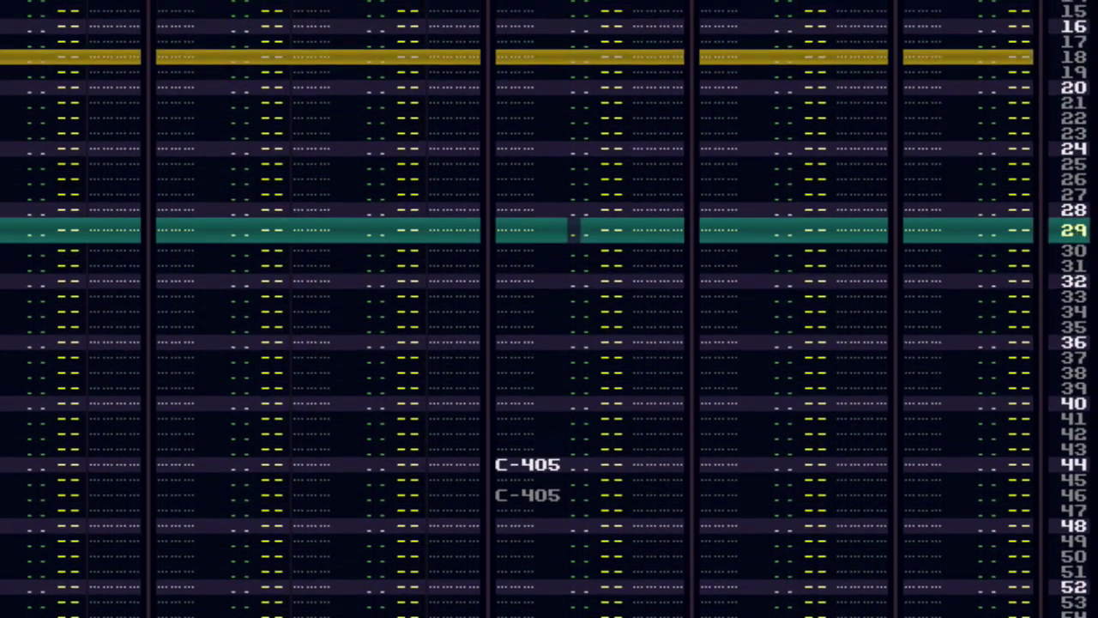
key("Up")
key("Up")
key("Up")
key("Up")
key("Up")
key("Up")
key("Up")
type("2")
key("Up")
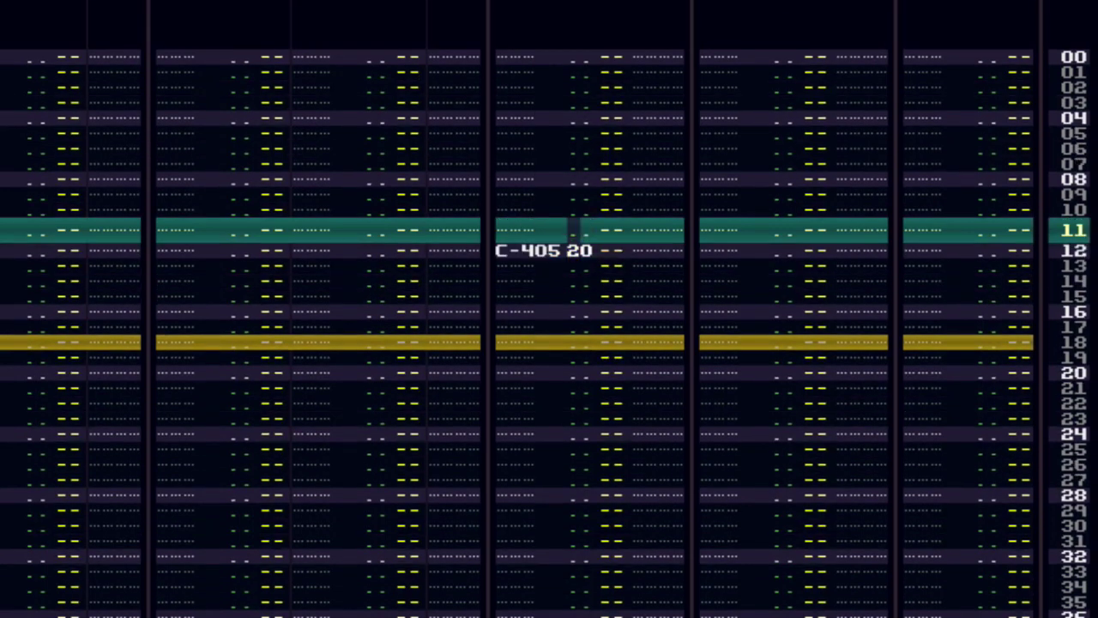
Step: Set the volume of Track 06's C-4 snare note on line 44 to 10
key("Down")
key("Down")
key("Down")
key("Down")
key("Down")
key("Down")
key("Down")
key("Down")
key("Down")
key("Down")
key("Down")
key("Down")
key("Down")
key("Down")
key("Down")
key("Down")
key("Down")
key("Down")
key("Down")
key("Down")
key("Down")
key("Down")
key("Down")
key("Down")
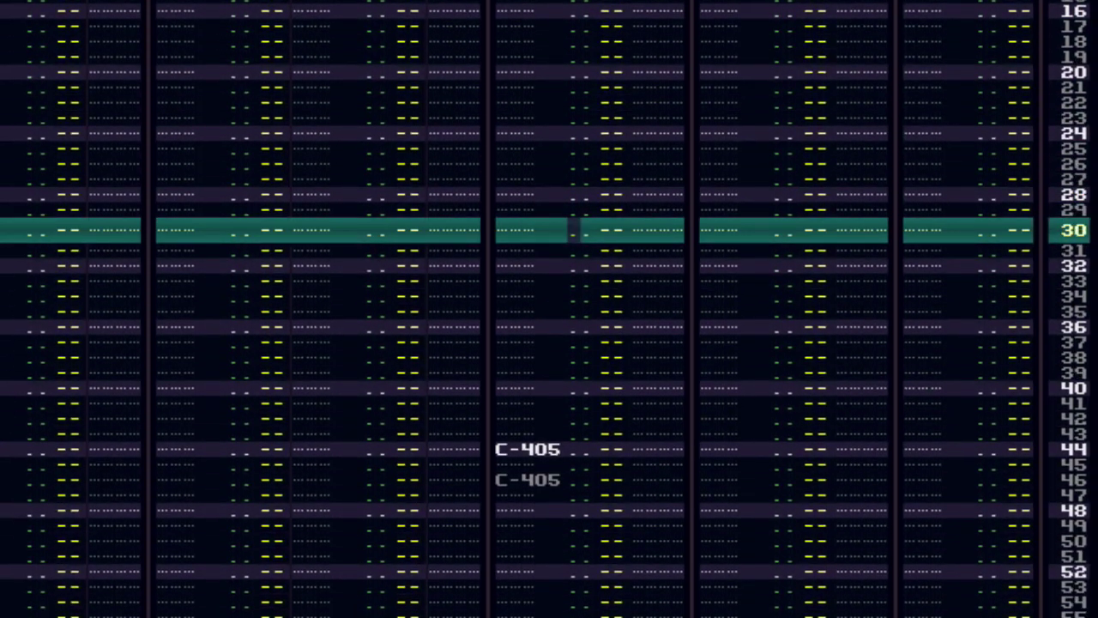
key("Down")
key("Down")
key("Down")
key("Down")
key("Down")
key("Down")
key("Down")
key("Down")
key("Down")
key("Down")
key("Down")
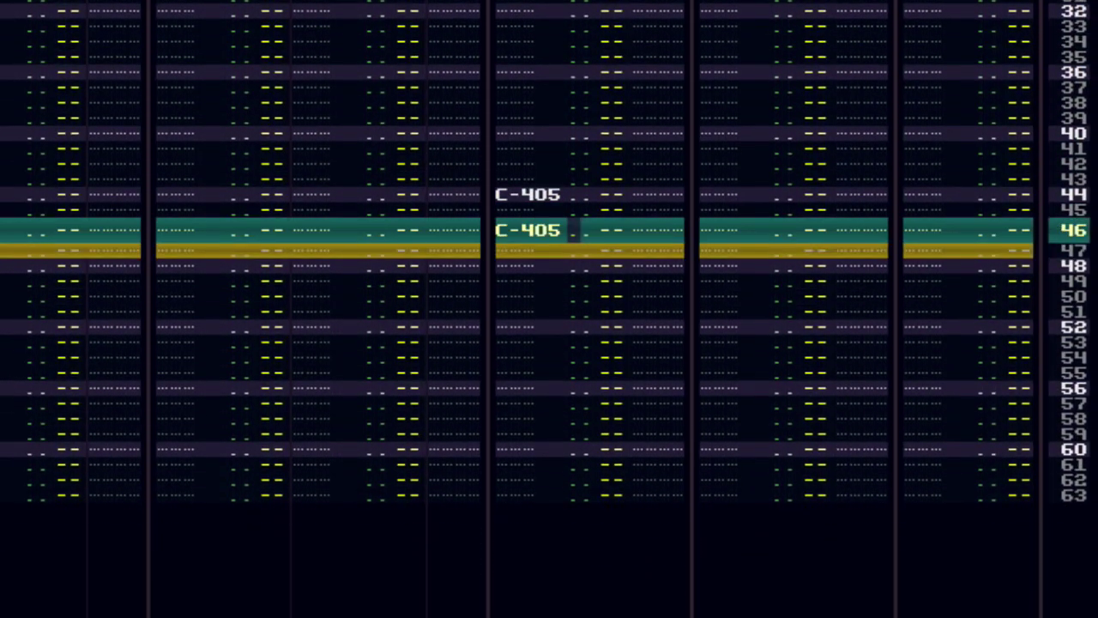
key("Up")
key("Up")
type("10")
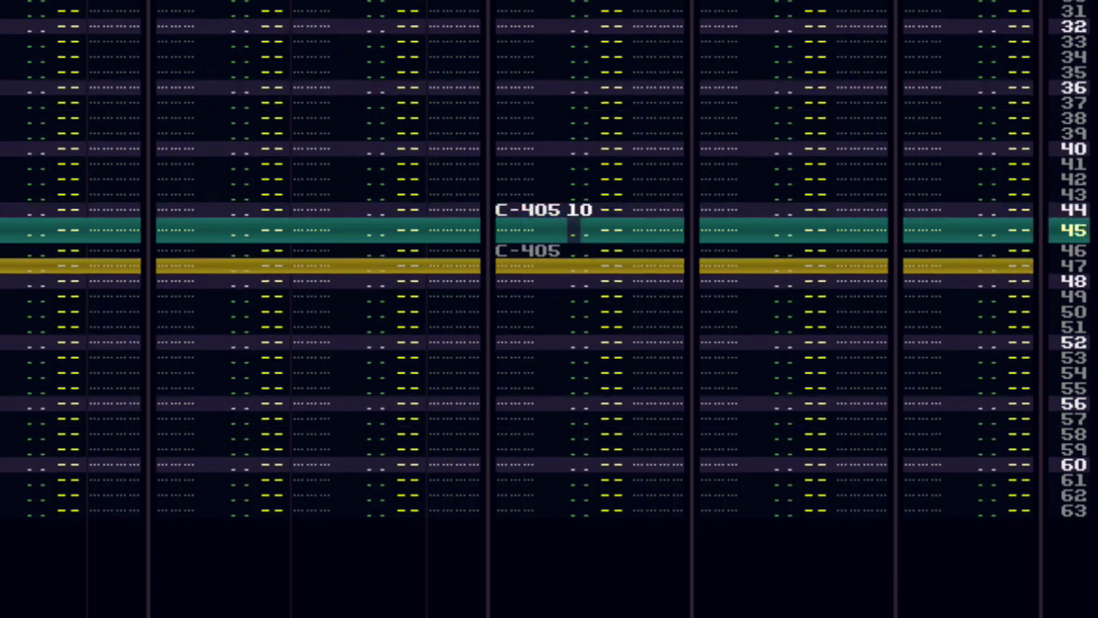
Step: Set the volume of Track 06's snare note on line 46 to 15 and clear the stray volume on line 47
key("Down")
type("10")
key("Up")
type("1404")
key("Up")
key("Up")
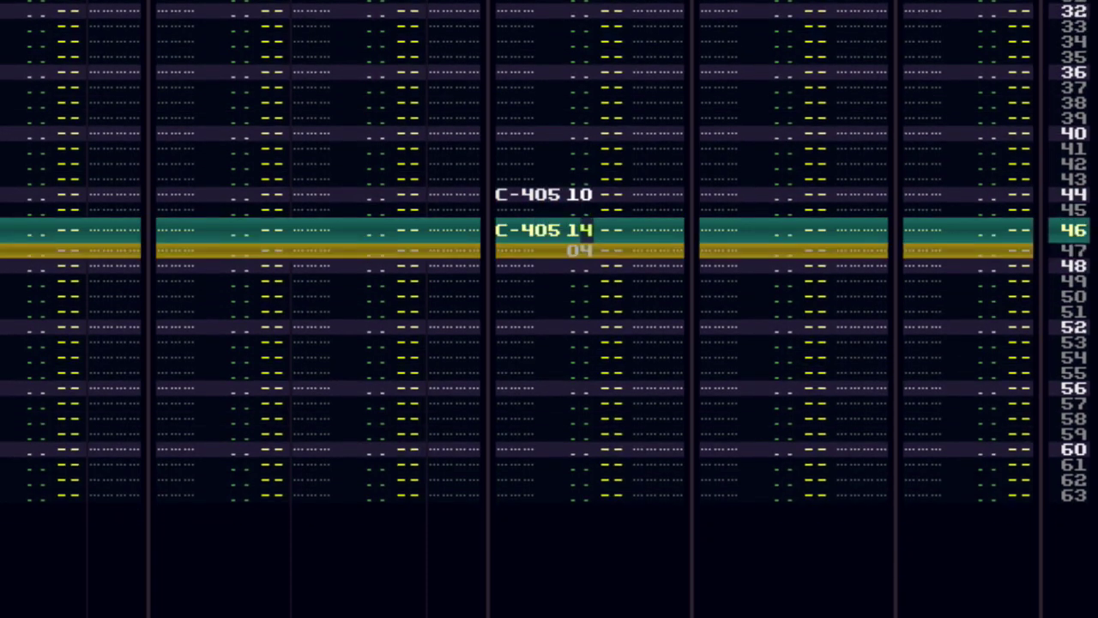
type("15")
key("Delete")
key("Up")
key("Up")
key("Up")
key("Up")
key("Up")
key("Up")
key("Up")
key("Down")
key("Down")
key("Down")
key("Down")
key("Down")
key("Down")
key("Down")
key("Down")
key("Down")
key("Down")
key("Down")
key("Down")
key("Down")
key("Down")
key("Down")
key("Down")
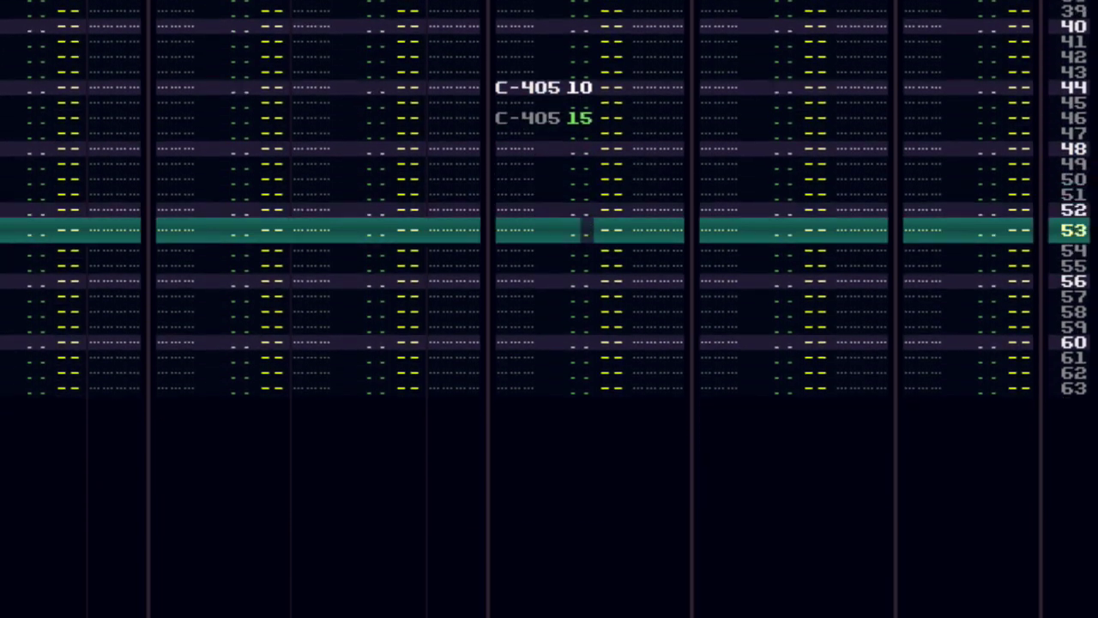
key("Left")
key("Down")
key("Down")
key("Down")
key("Down")
key("Down")
key("Down")
key("Down")
key("Down")
key("Down")
key("Down")
key("Down")
key("Down")
key("Down")
key("Down")
key("Down")
key("Down")
key("Down")
key("Down")
key("Down")
key("Down")
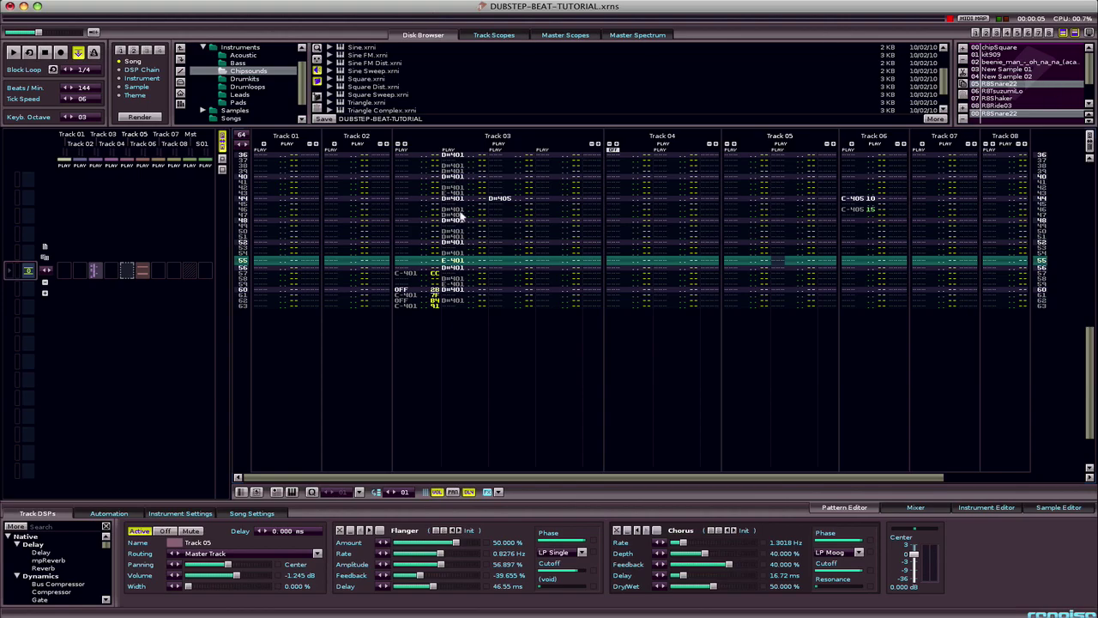
Step: Switch to iTunes to look at the Dubstep.fm radio station and return to the Renoise window
key("super+Tab")
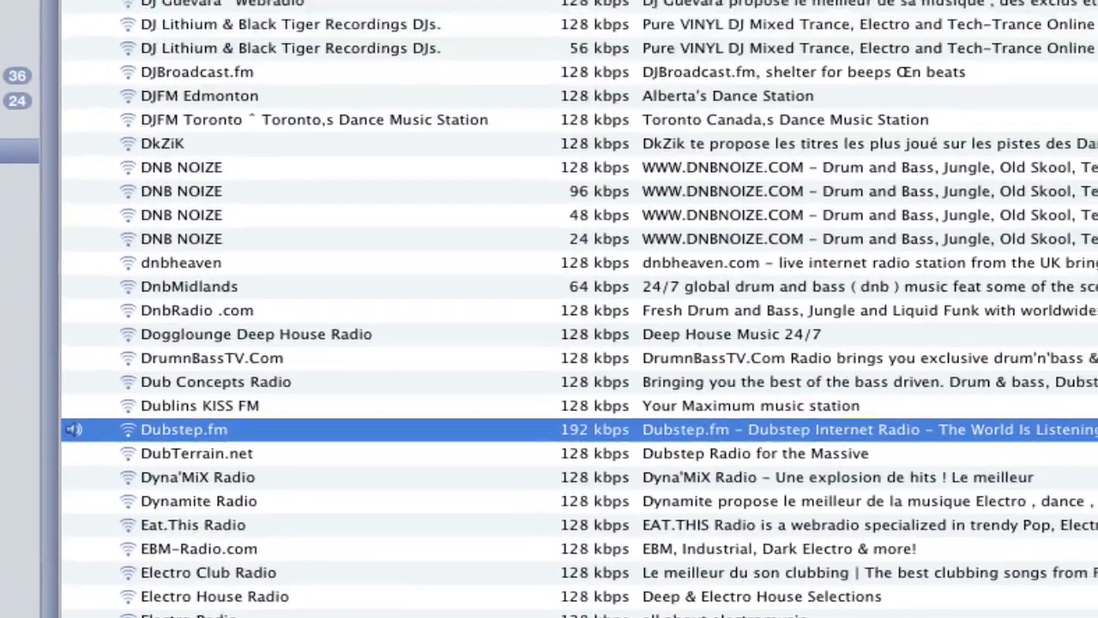
left_click_drag(393, 84, 381, 82)
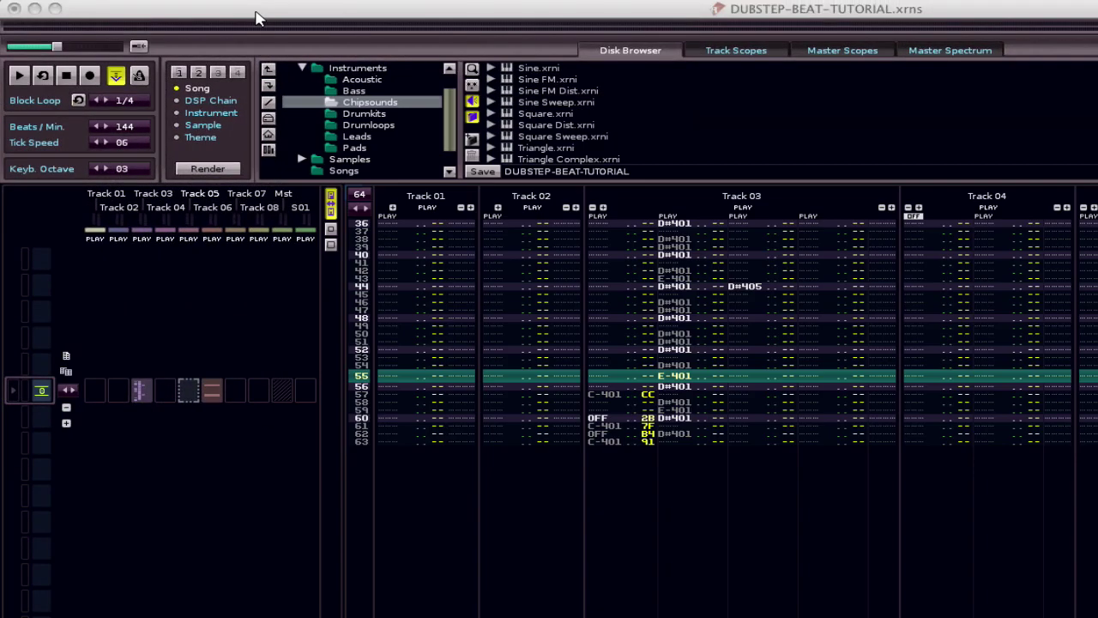
left_click(257, 17)
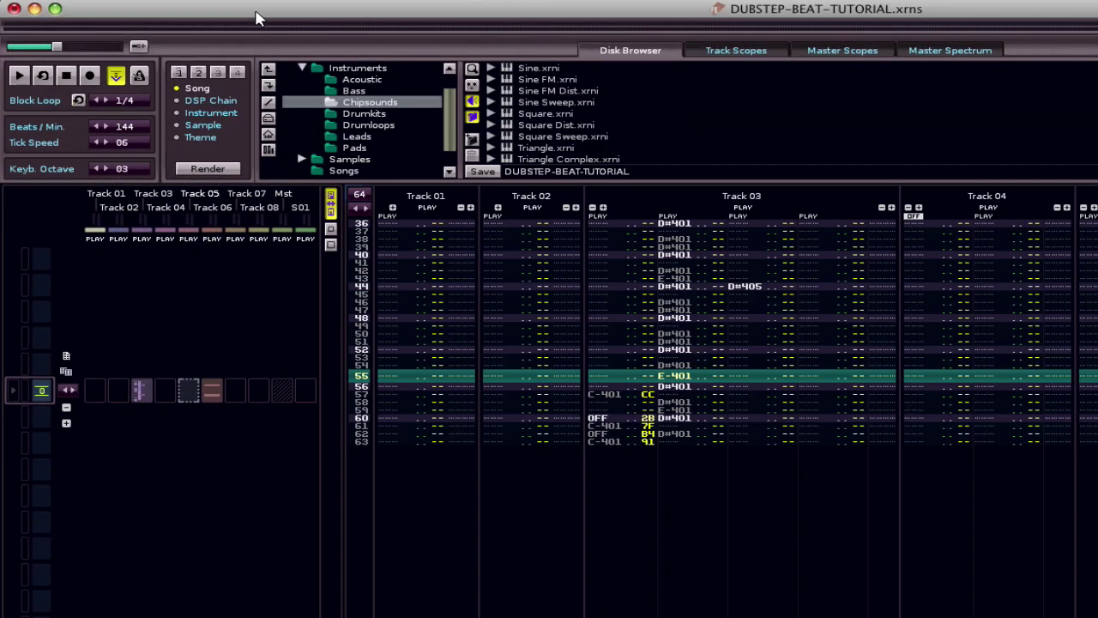
Step: Play the pattern to check the drum beat, stop it, and start playback again
left_click(18, 77)
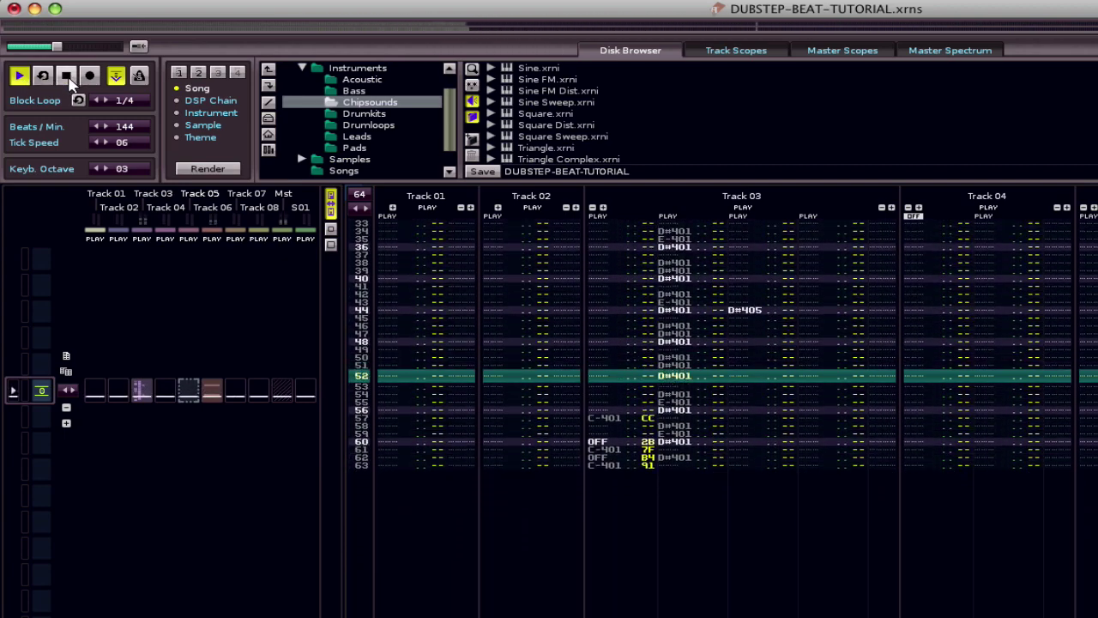
key("space")
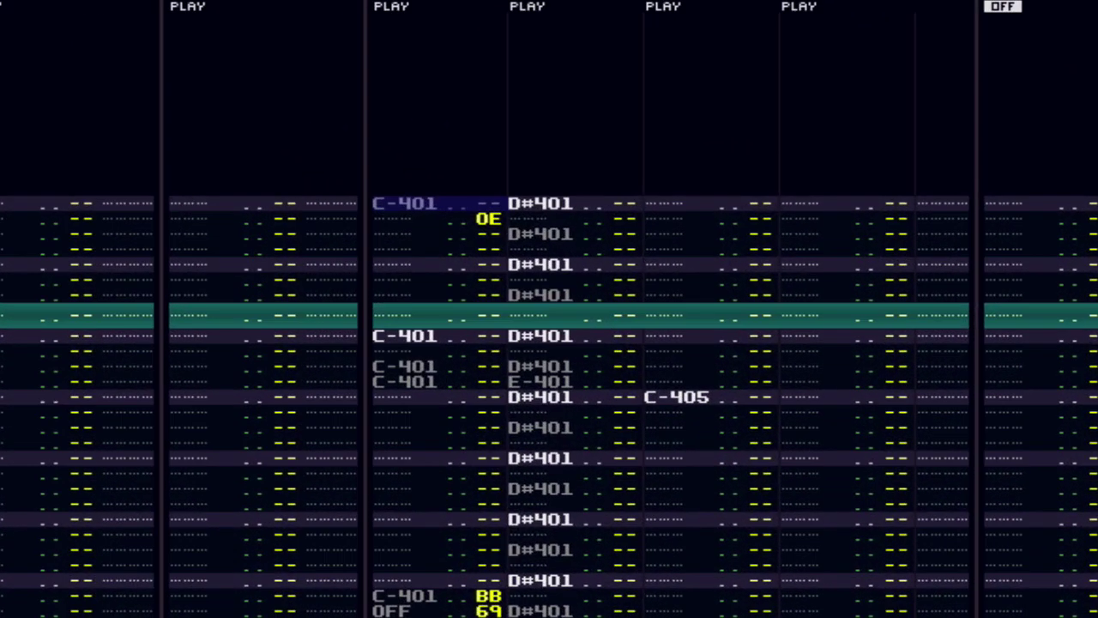
left_click(19, 79)
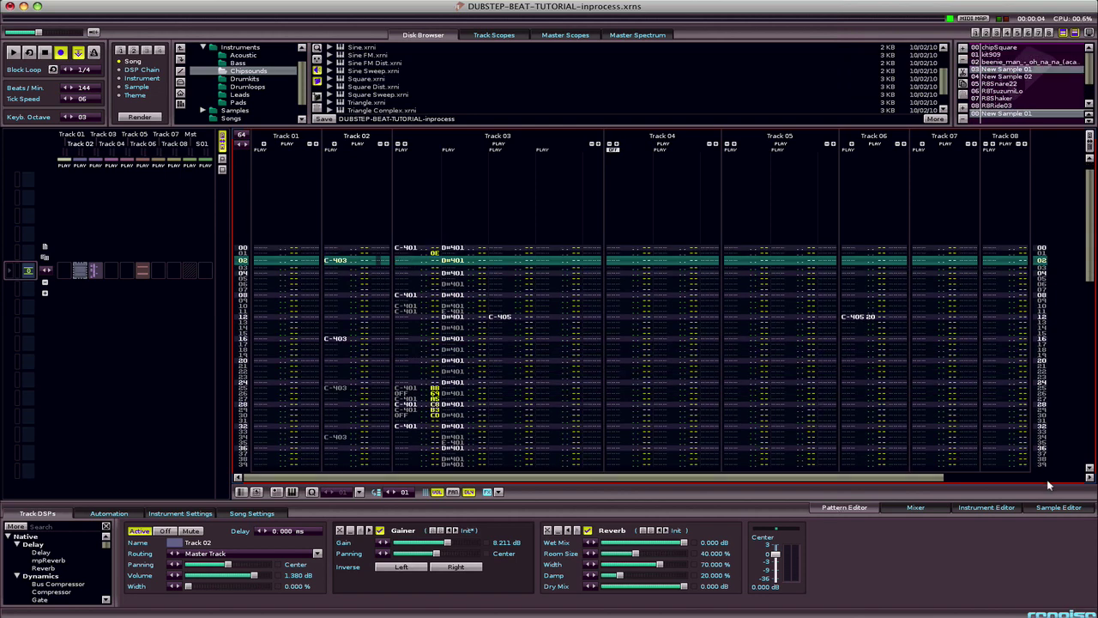
Step: Open New Sample 01 in the Sample Editor and play it from offset DF
left_click(1059, 507)
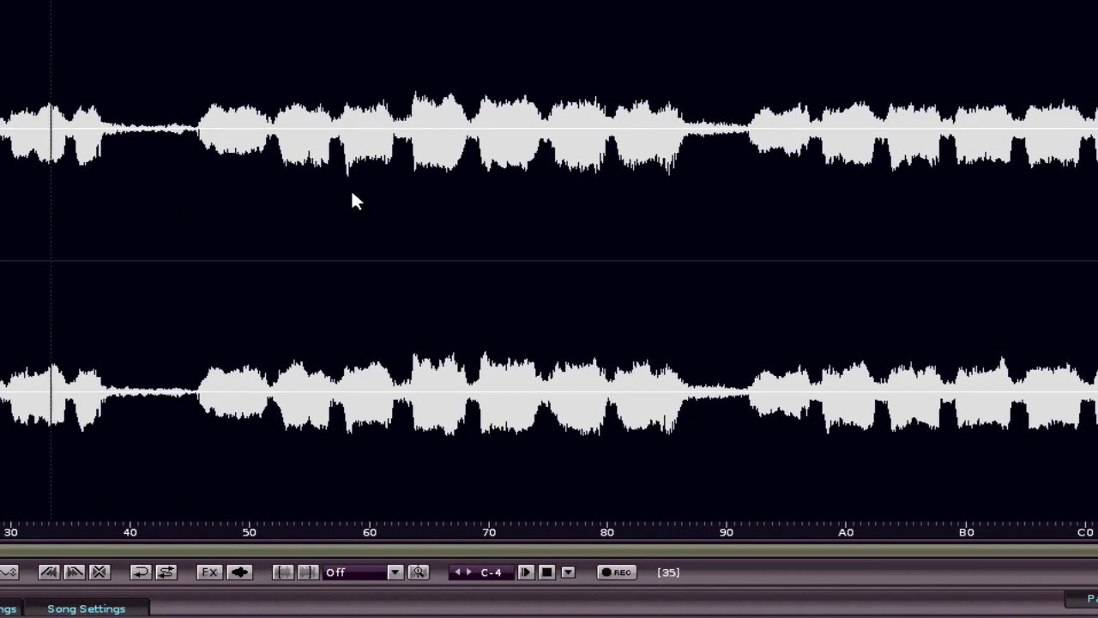
left_click(352, 193)
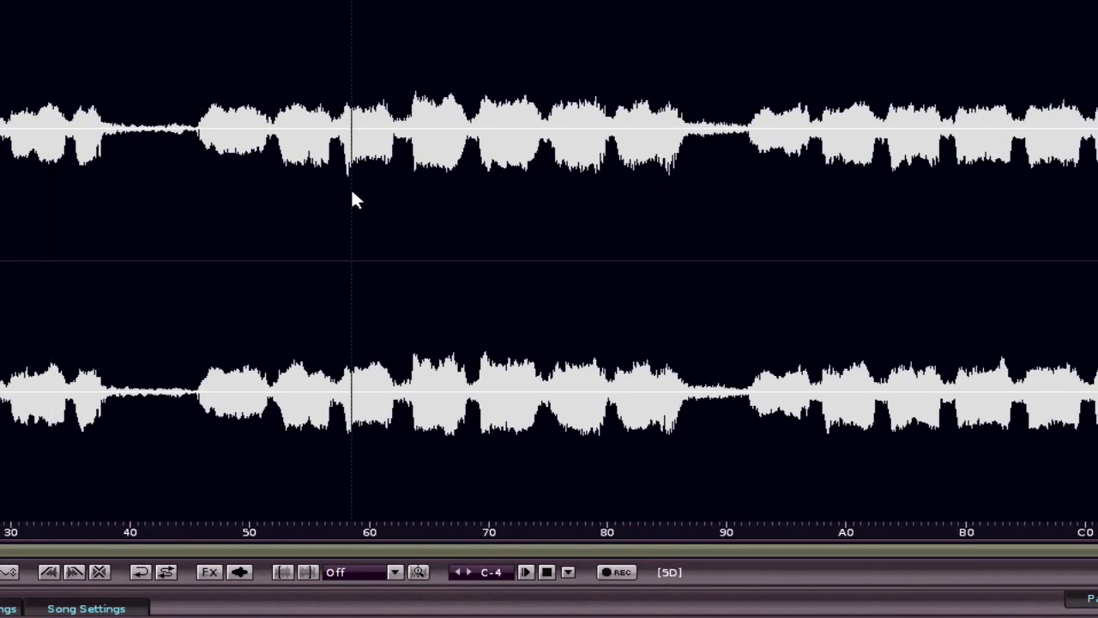
left_click(523, 192)
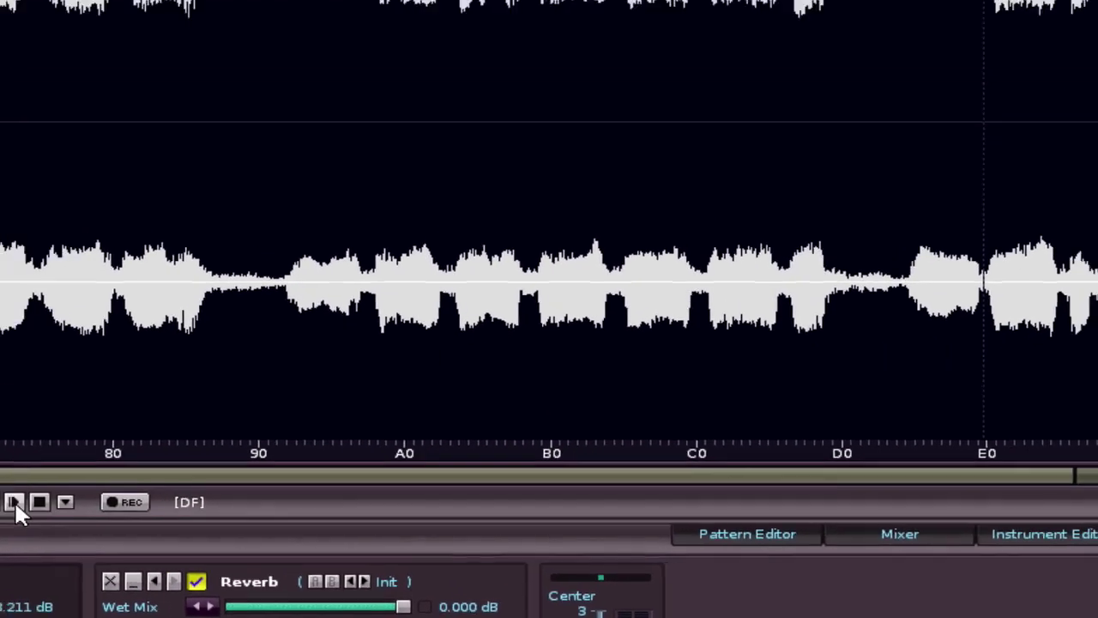
left_click(126, 541)
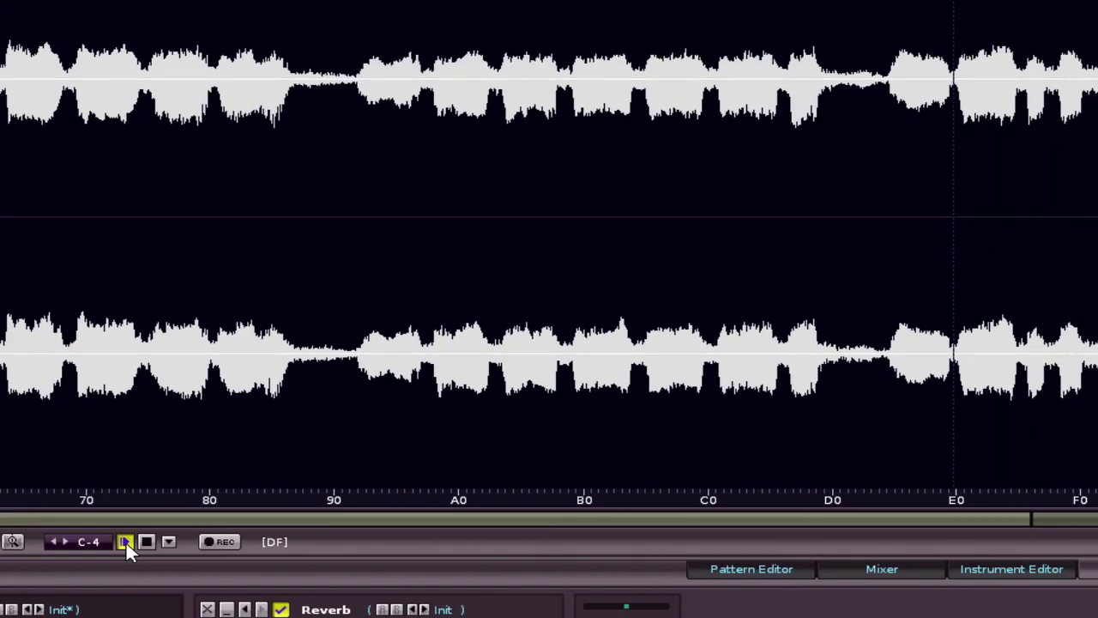
Step: Play New Sample 01 from offset 55, and enter a 09 sample offset command beside Track 02's note on line 16
left_click(146, 542)
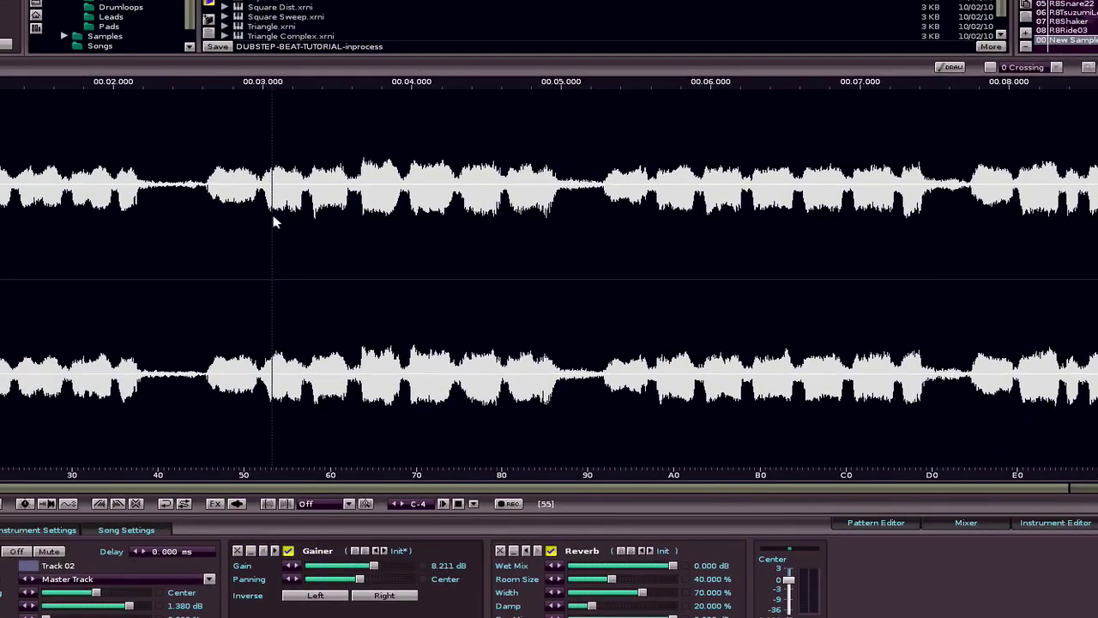
left_click(443, 503)
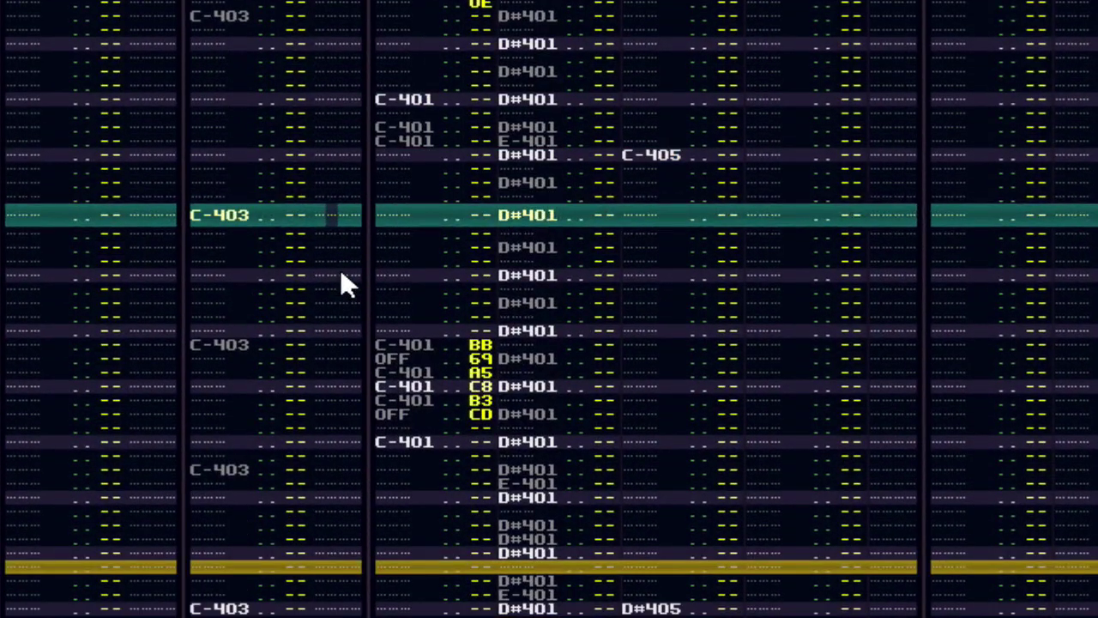
type("0900")
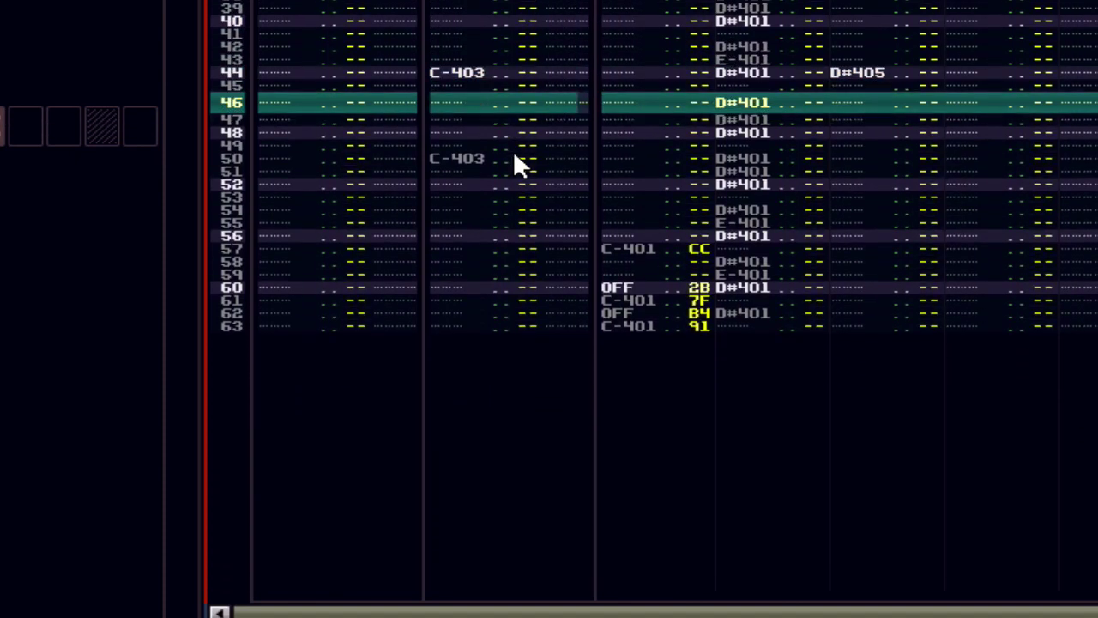
Step: Play New Sample 01 from offset 56, and enter offset commands 0956 on line 44 and 0964 on line 50 of Track 02
key("space")
scroll(513, 161, "up", 8)
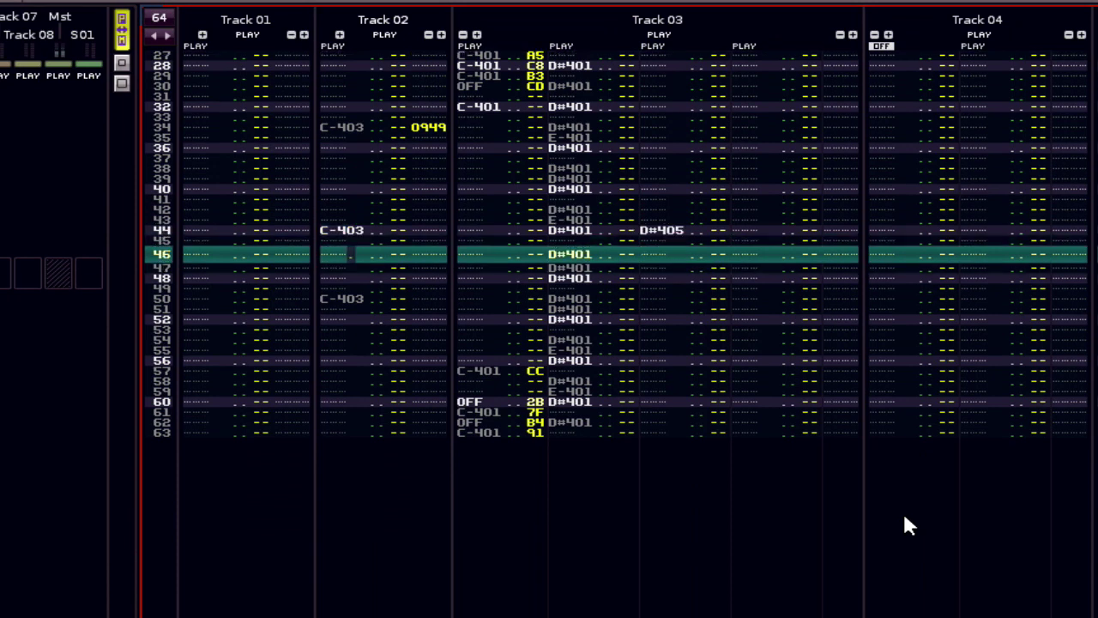
scroll(910, 525, "up", 8)
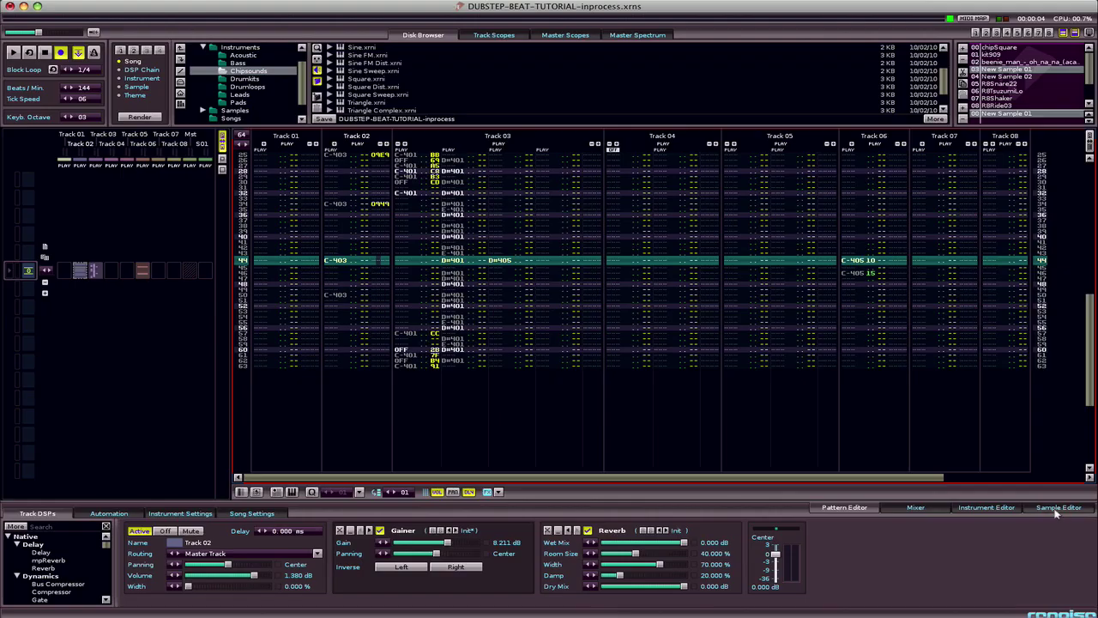
left_click(1057, 508)
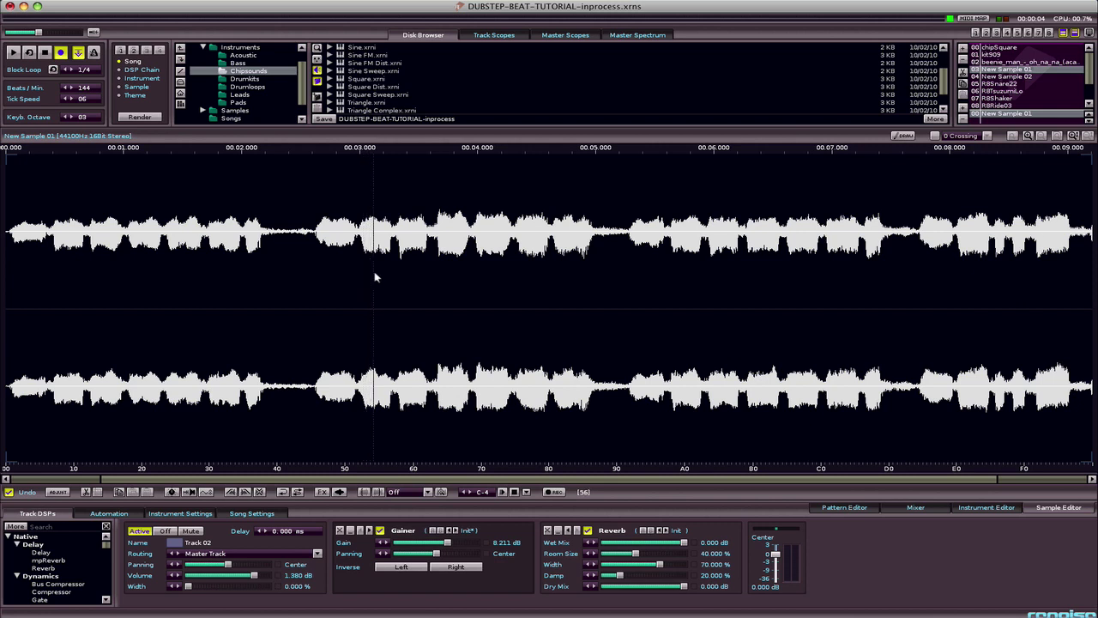
left_click(503, 493)
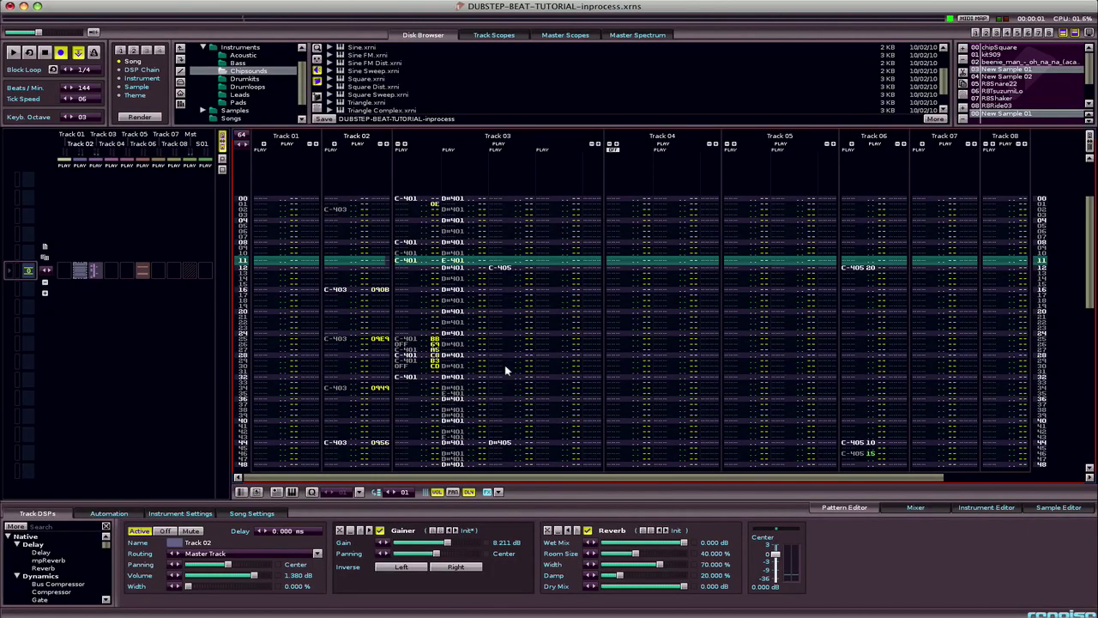
Step: Record a bass line starting with repeated E-3 notes of New Sample 02 in the second note column of Track 04
left_click(623, 280)
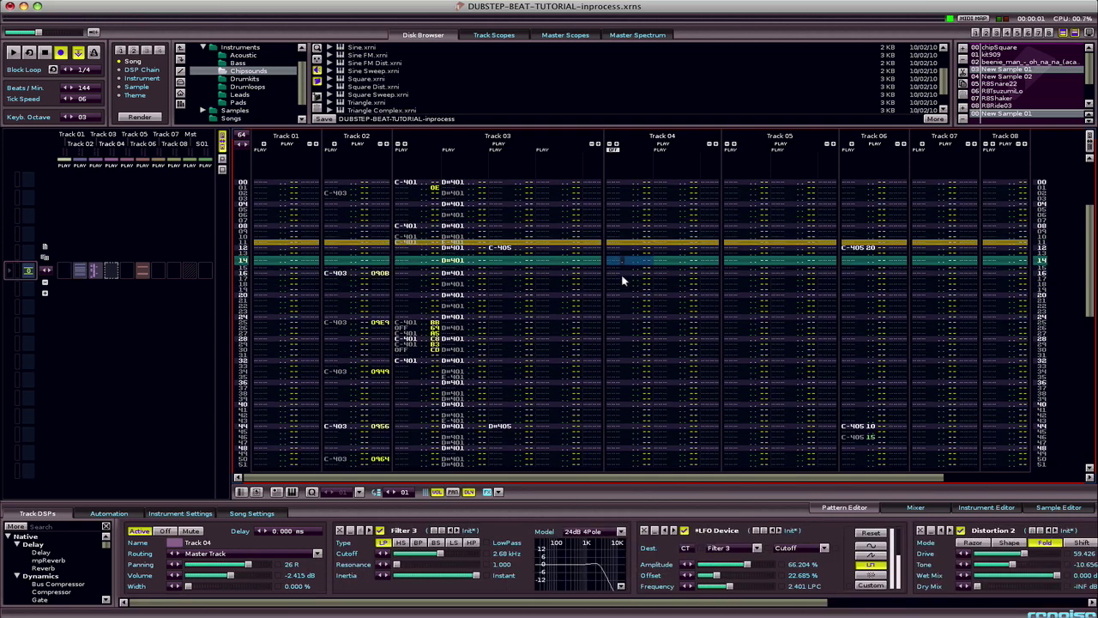
left_click(665, 279)
scroll(665, 280, "up", 5)
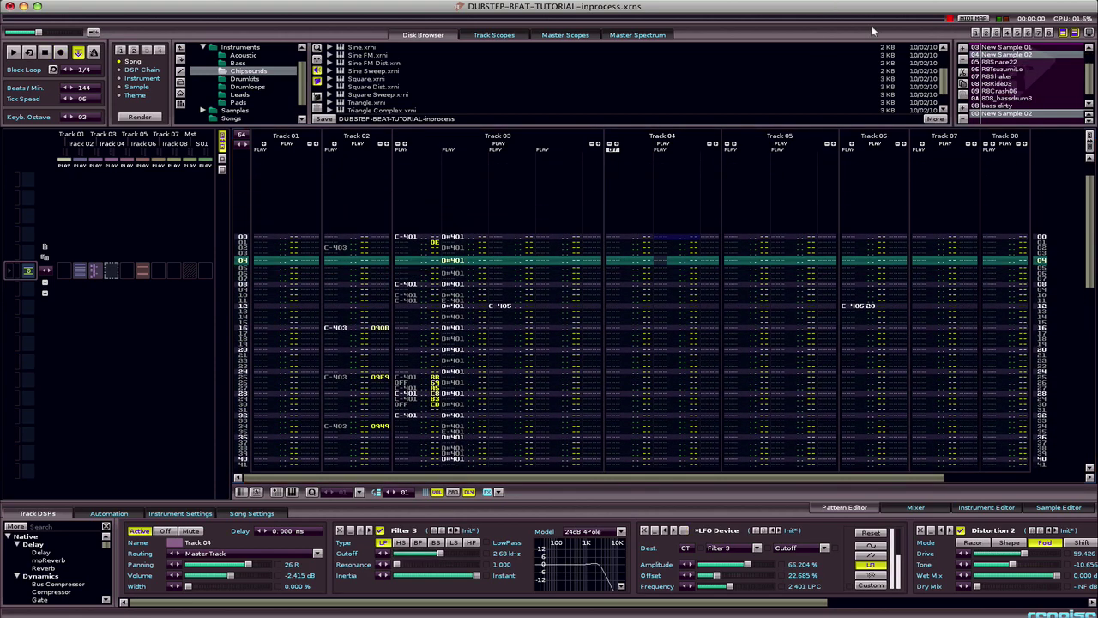
key("Up")
key("Up")
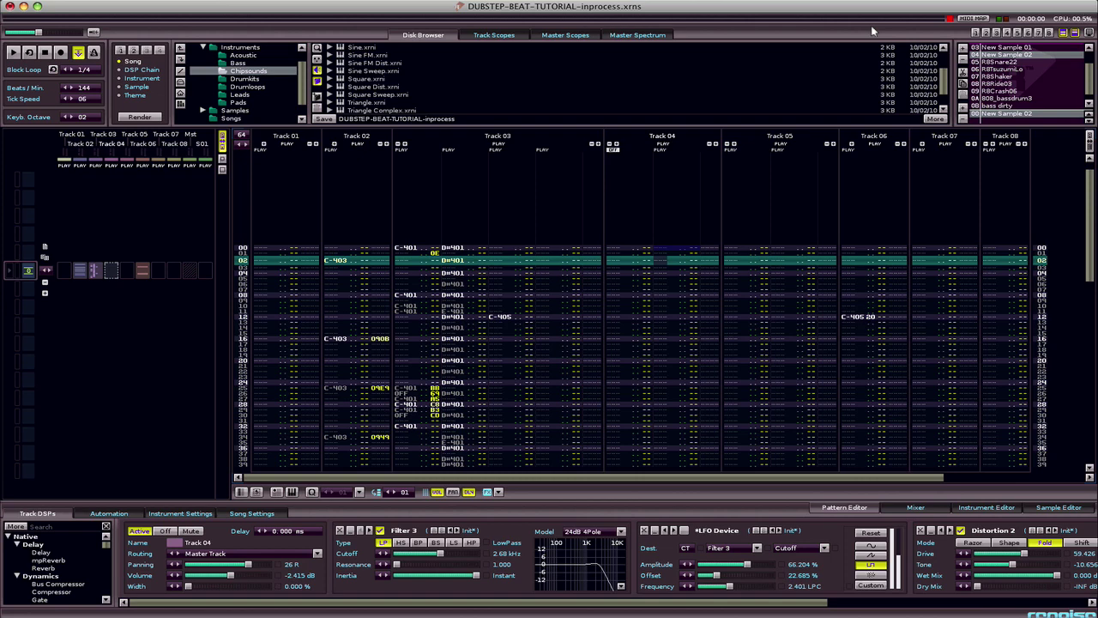
key("space")
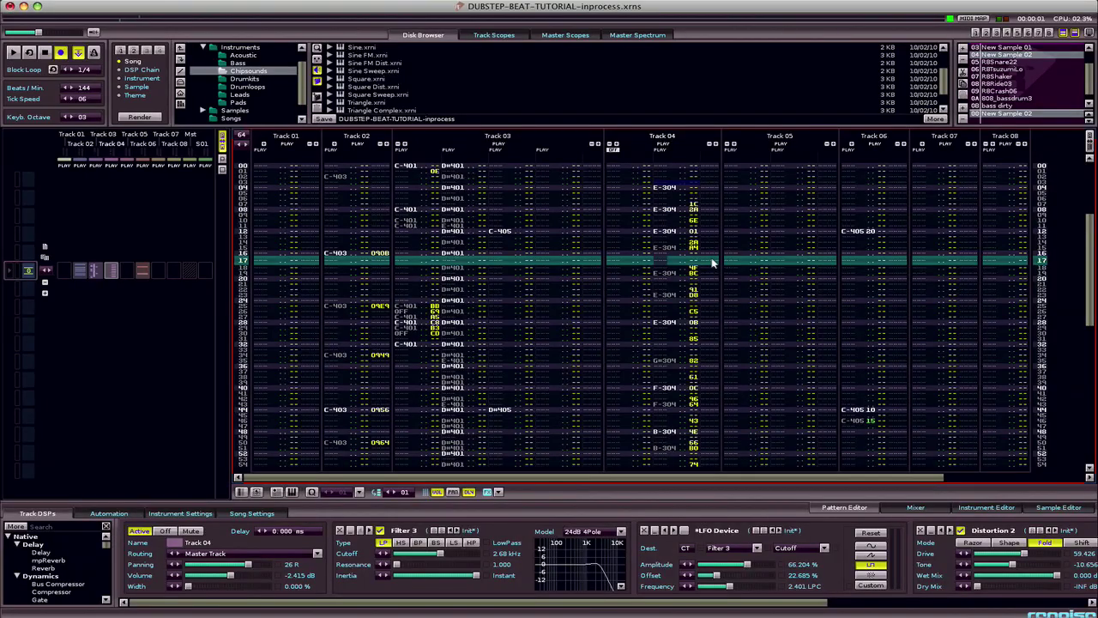
key("space")
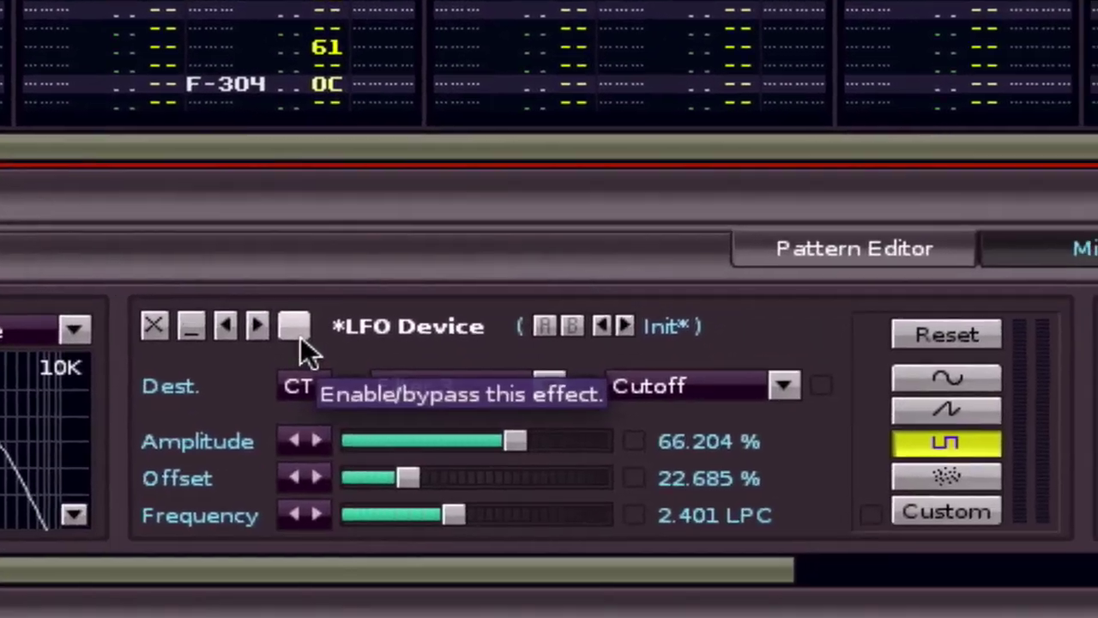
Step: Enable Track 04's LFO Device and create a Points-mode automation envelope for its Frequency, starting at 3.652 LPC
left_click(296, 333)
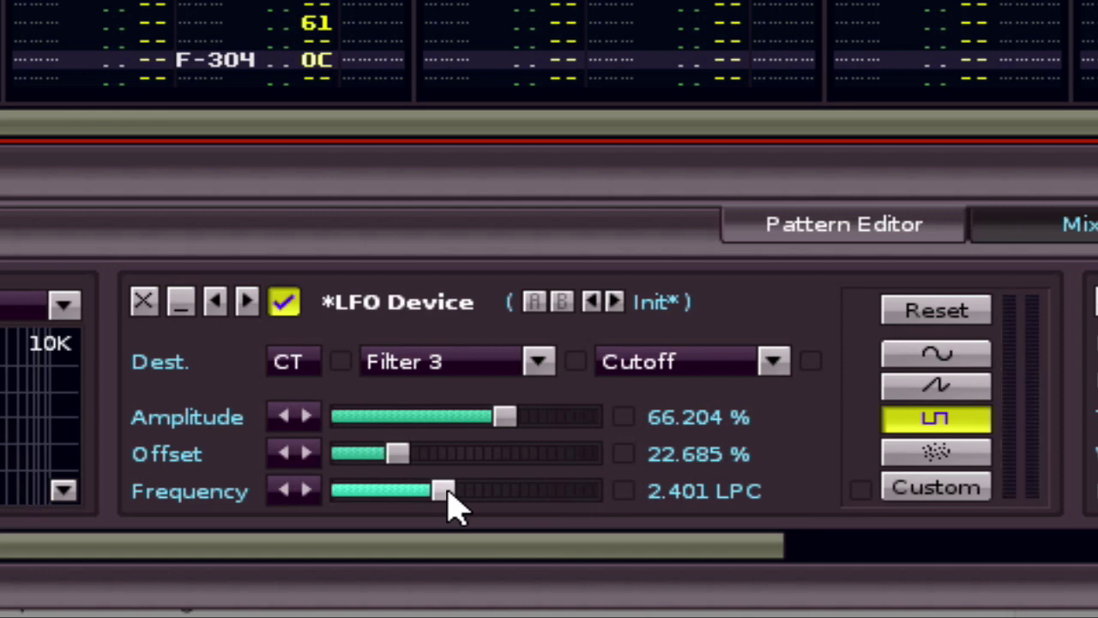
left_click_drag(447, 494, 494, 496)
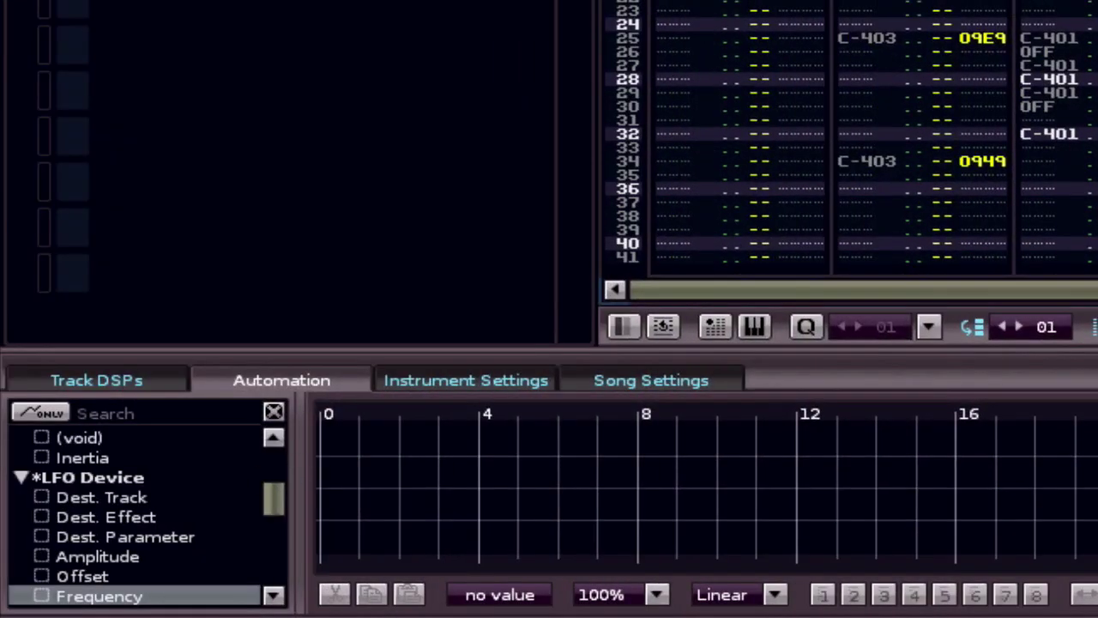
left_click(41, 598)
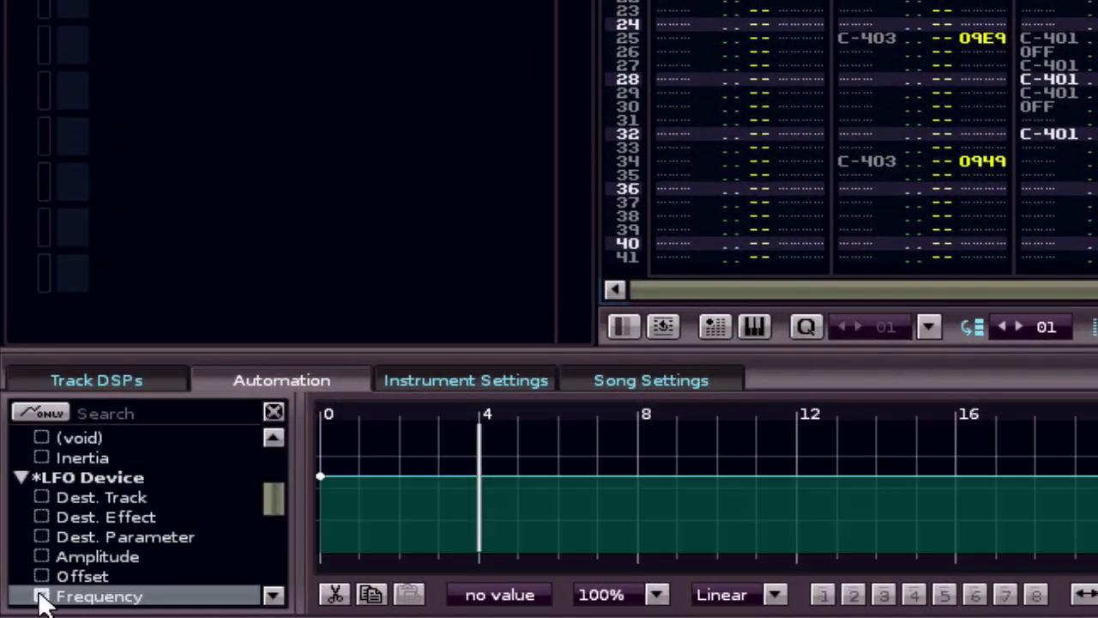
left_click_drag(322, 473, 322, 514)
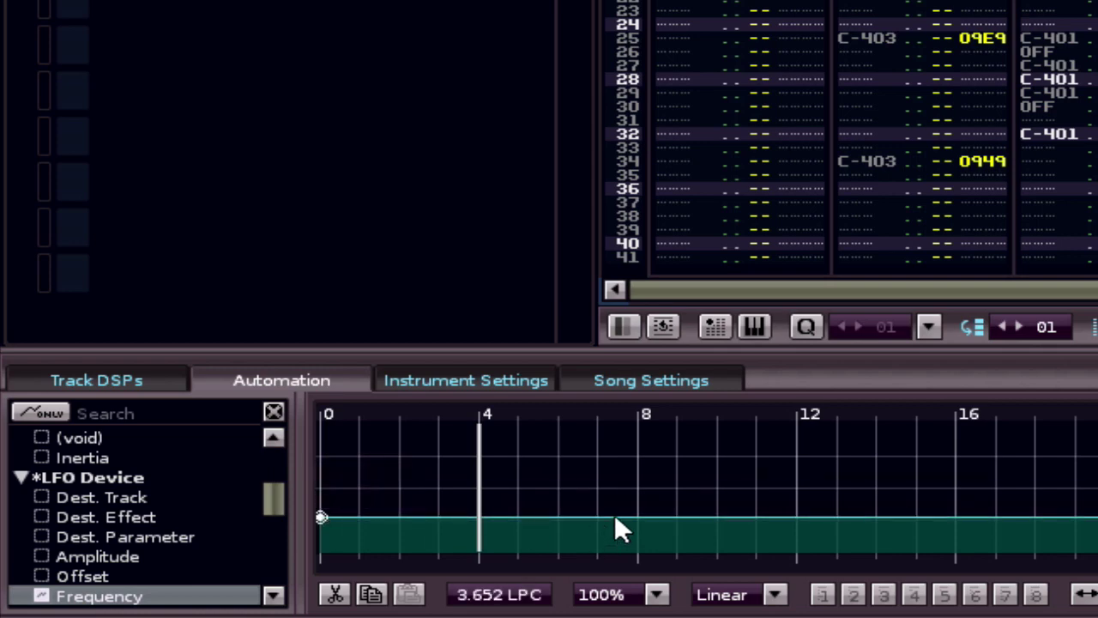
left_click(775, 594)
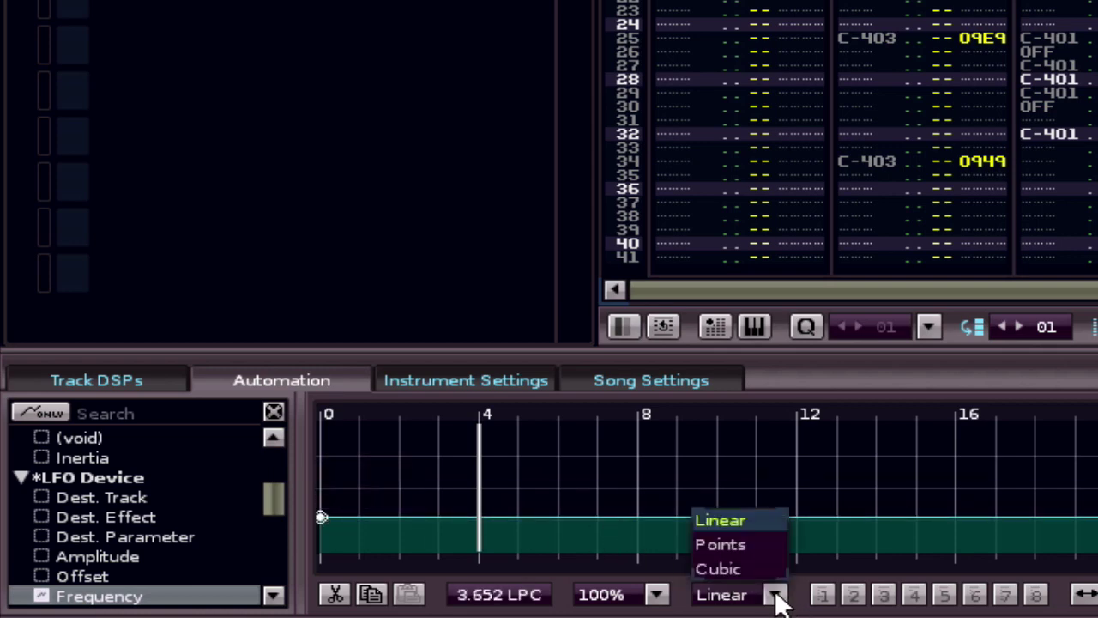
left_click(742, 543)
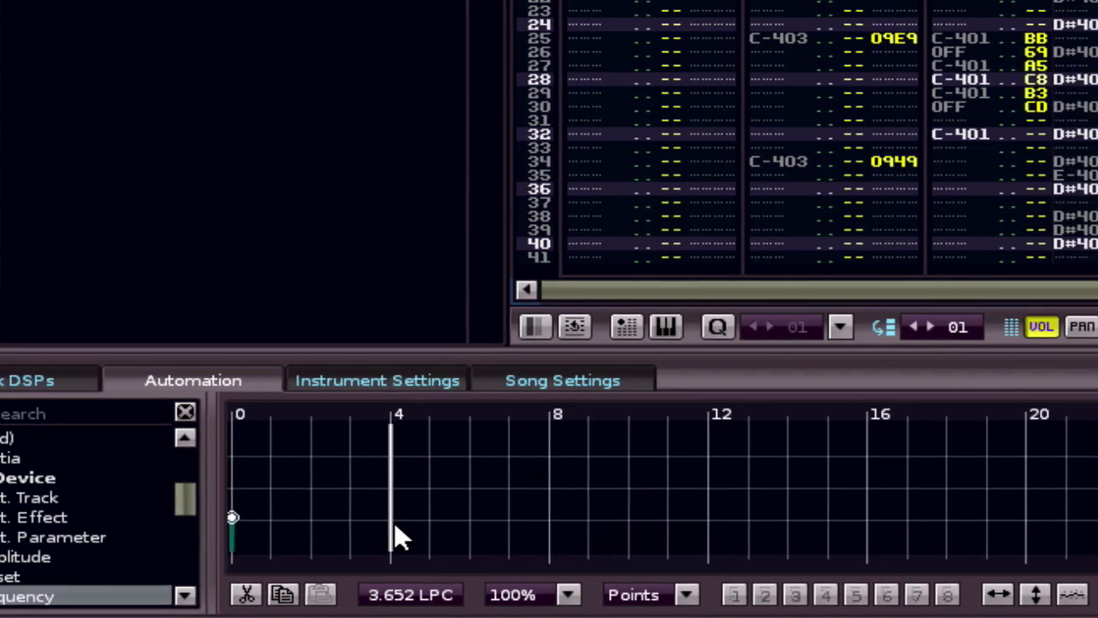
Step: Add automation points at varied heights across the whole pattern in the LFO Frequency envelope
left_click(802, 493)
left_click(677, 464)
left_click(650, 486)
left_click(846, 535)
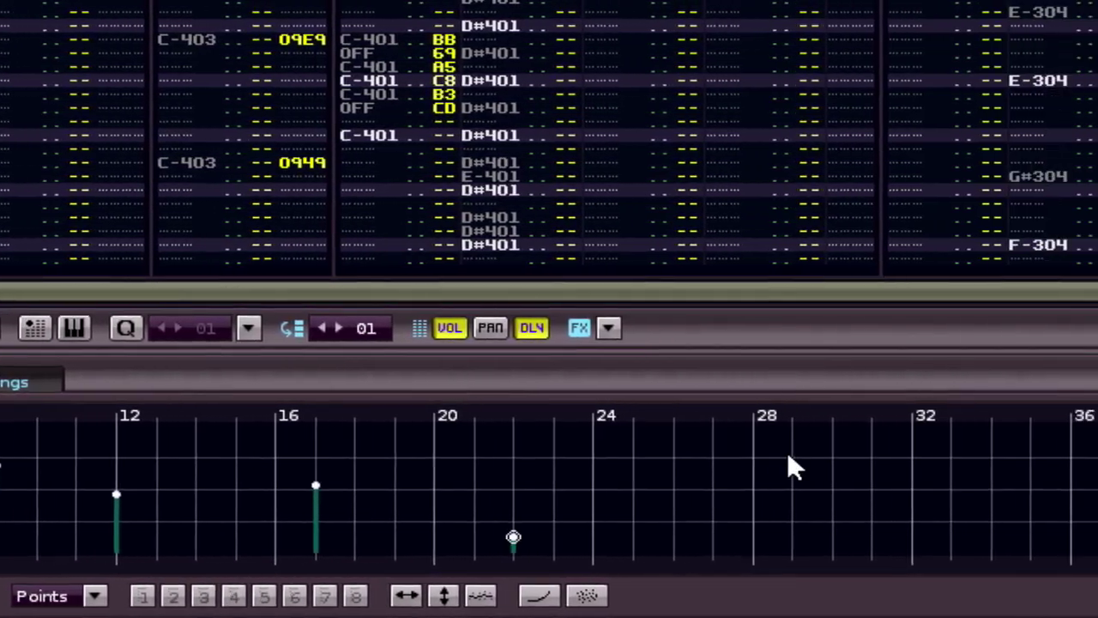
left_click(612, 454)
left_click(851, 505)
left_click(952, 495)
left_click(936, 455)
left_click(1059, 526)
left_click(1054, 503)
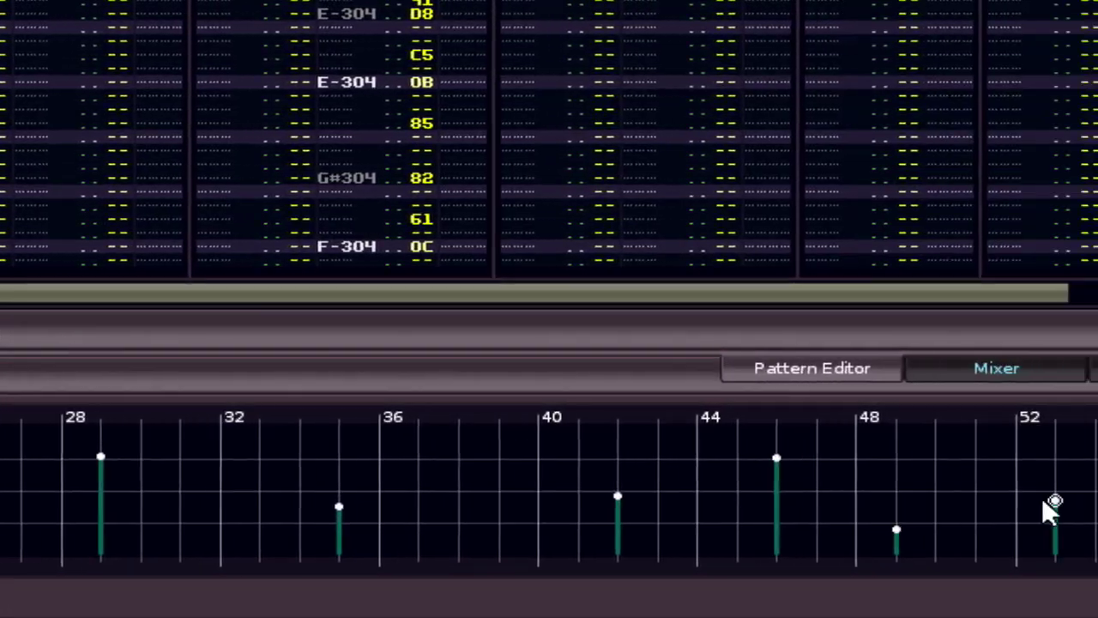
left_click(1069, 539)
left_click(1068, 486)
left_click(1055, 481)
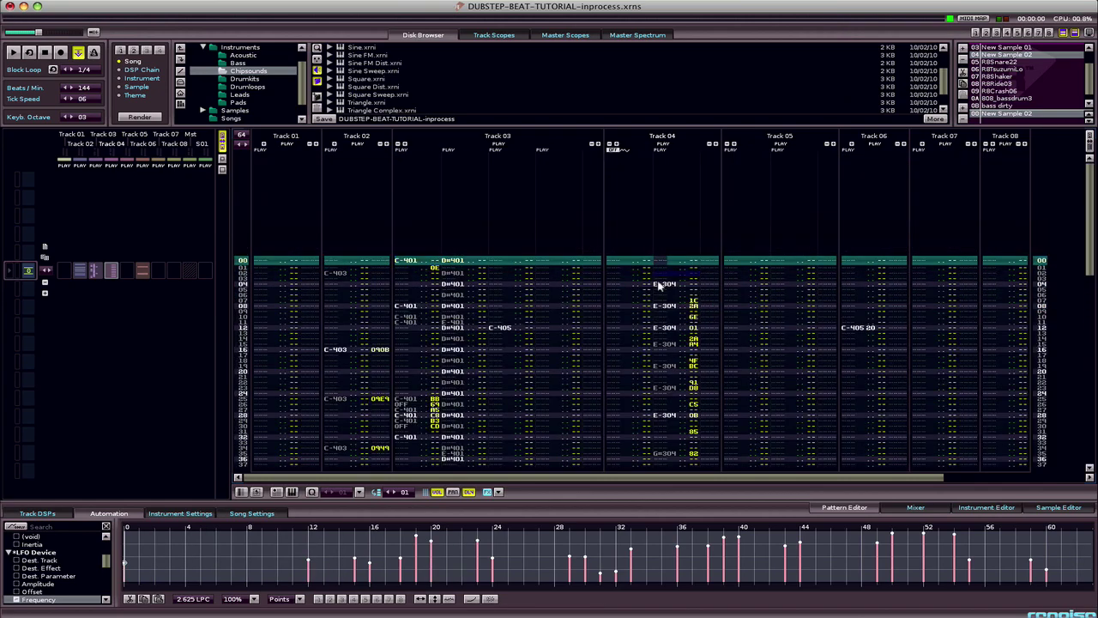
Step: Play the pattern to hear the automated bass line, stop it, and look at the Mixer before returning to the pattern
key("space")
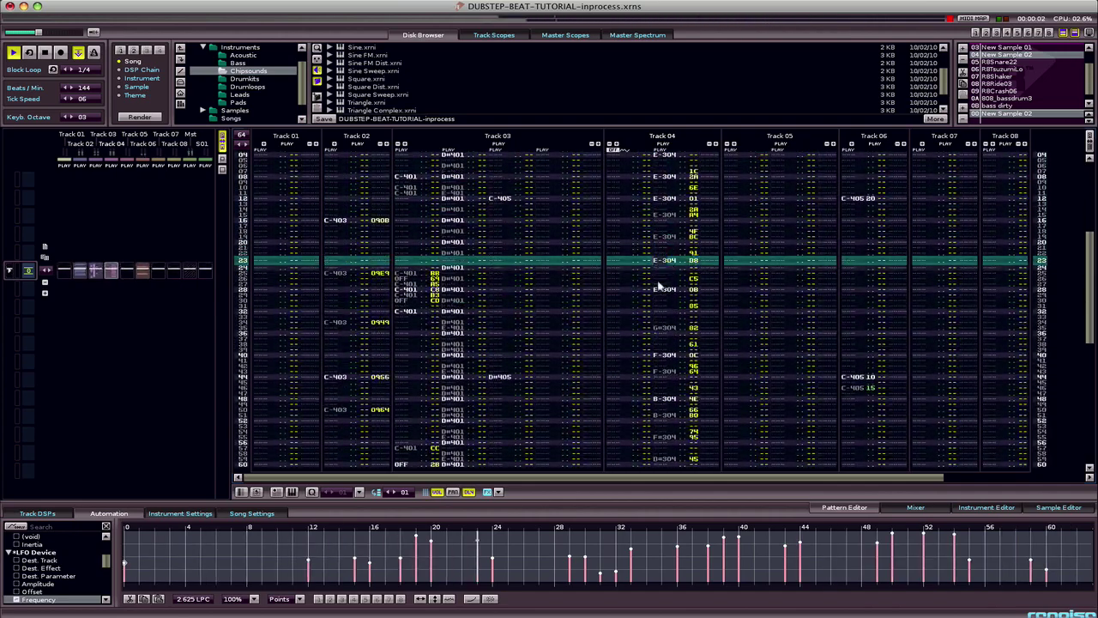
key("space")
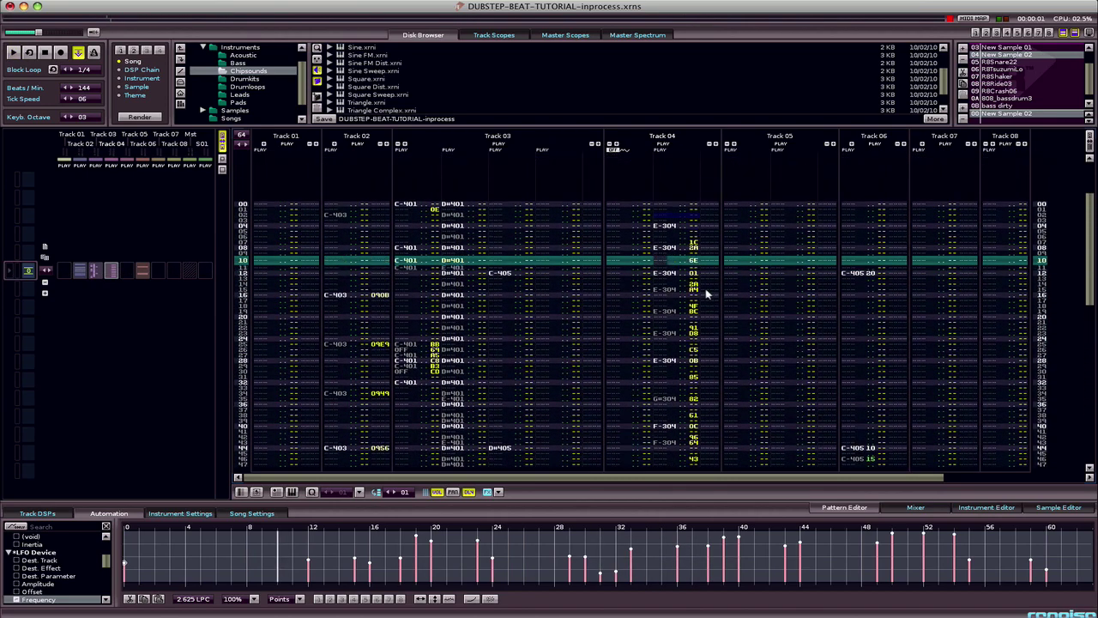
left_click(913, 508)
left_click(865, 508)
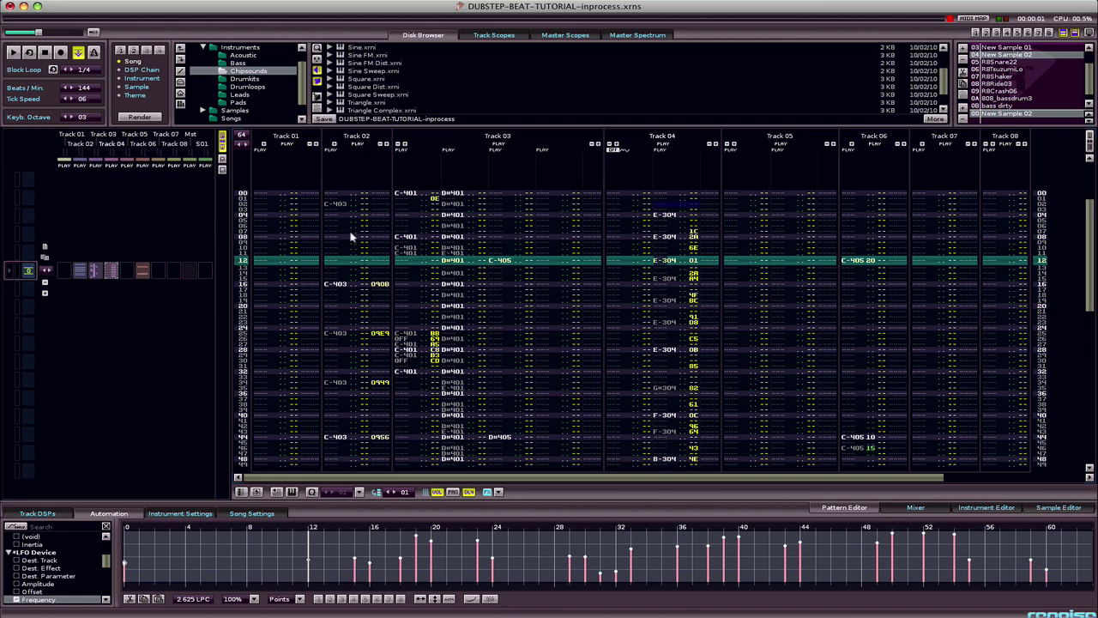
Step: Open the beenie_man oh_na_na acapella sample in the Sample Editor, audition it from offset 68, and return to the pattern
scroll(1026, 64, "up", 3)
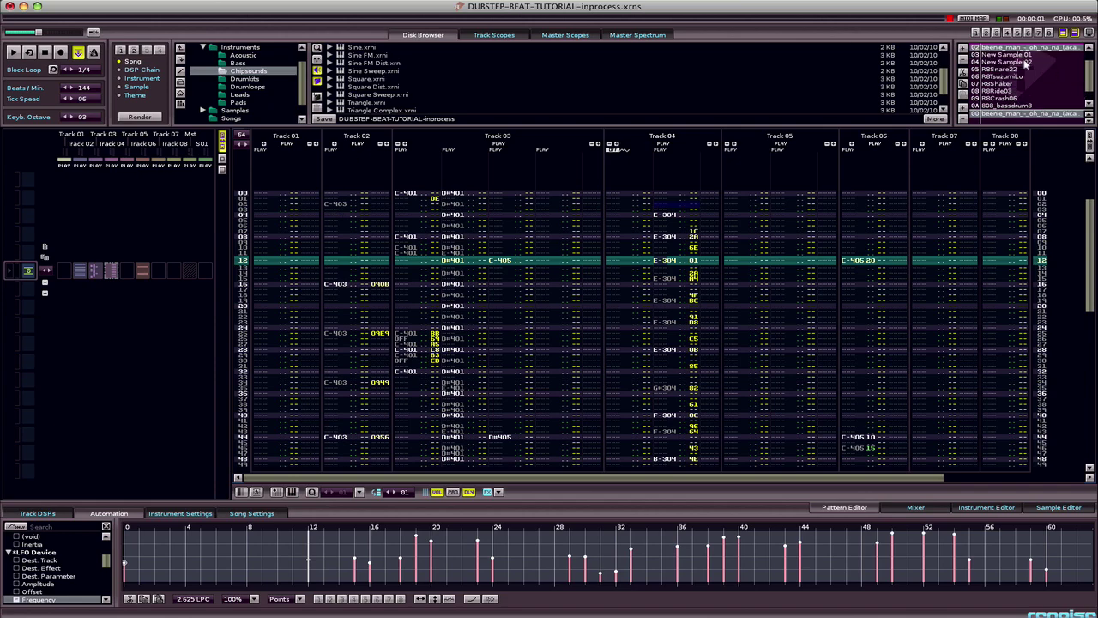
left_click(1026, 62)
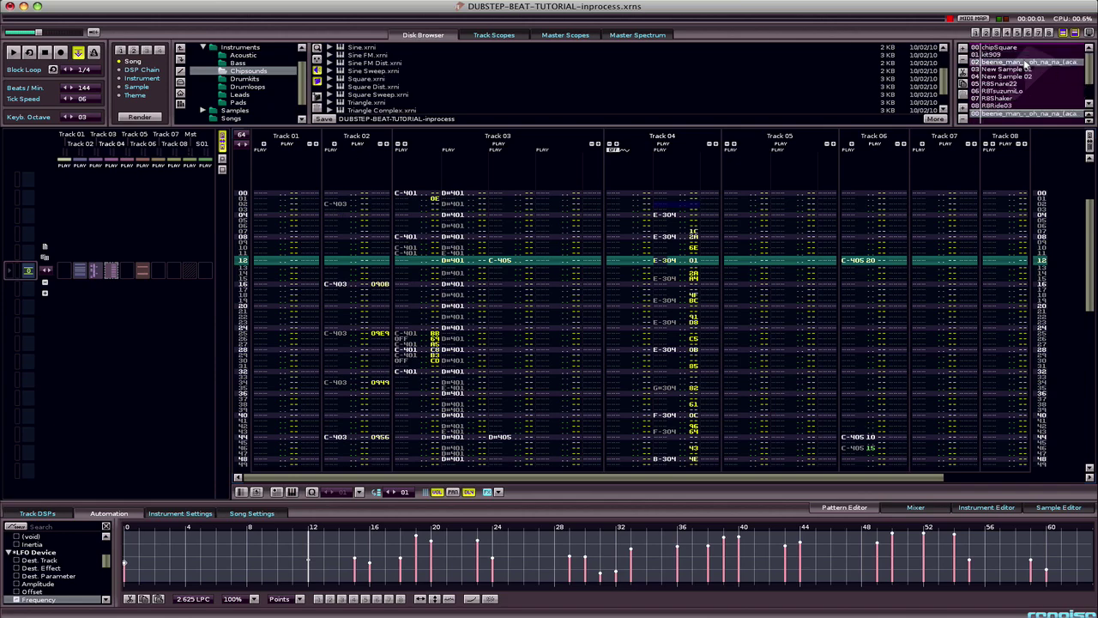
left_click(1049, 508)
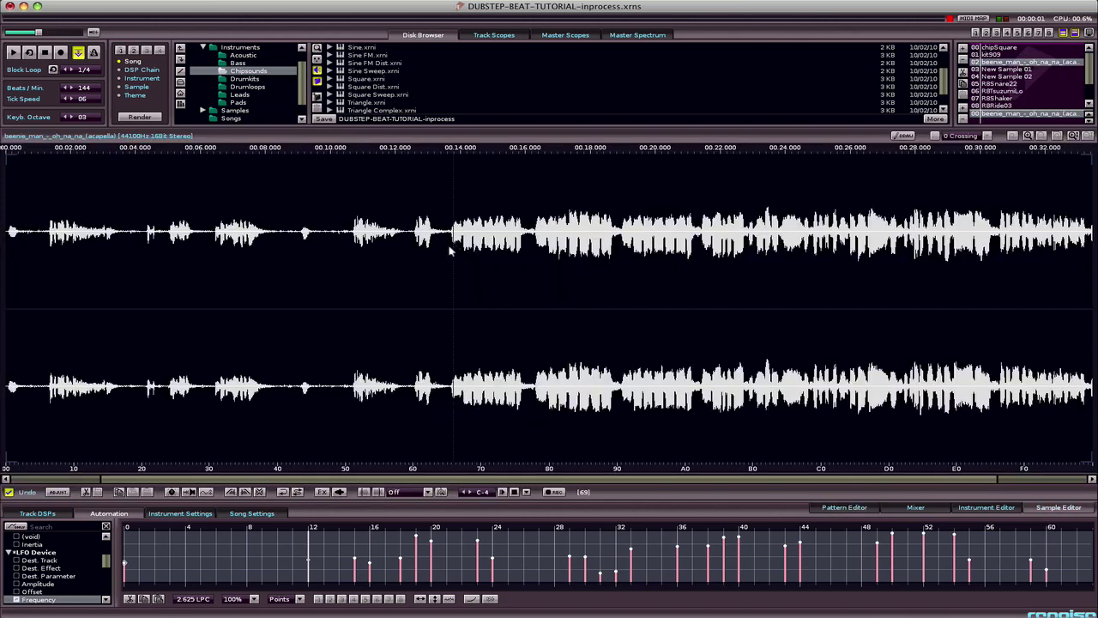
left_click(504, 493)
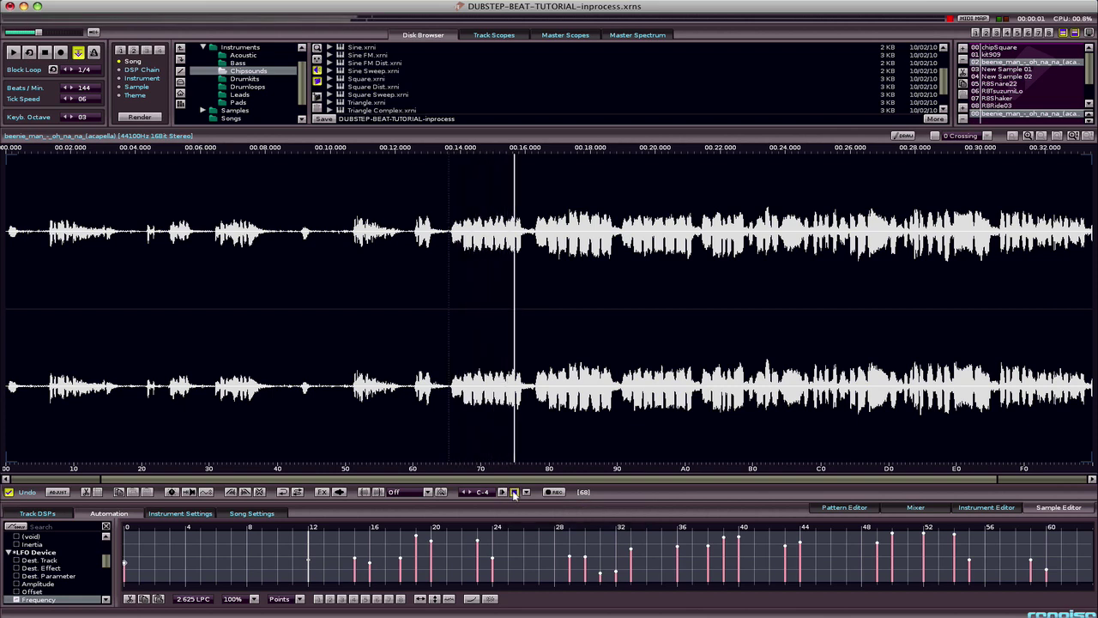
left_click(514, 492)
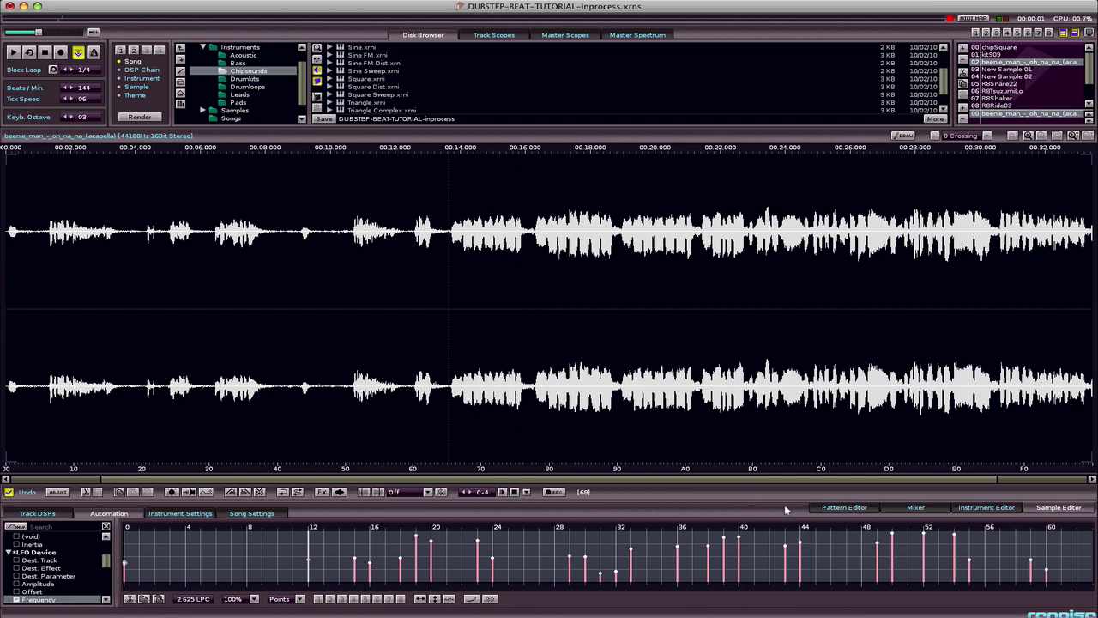
left_click(843, 508)
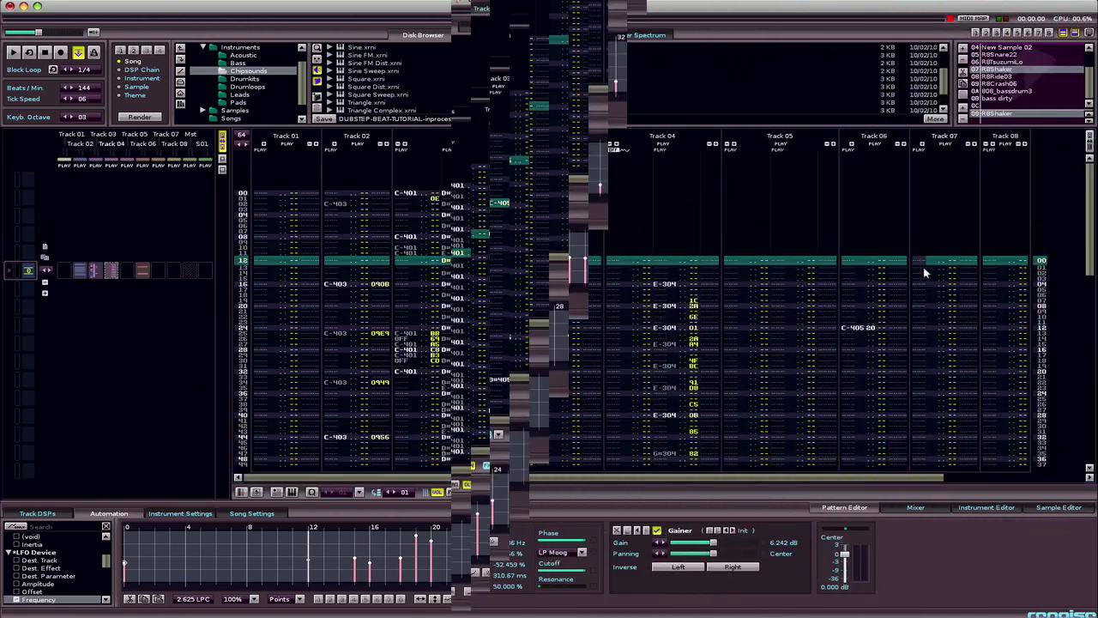
Step: Select the R8Shaker instrument and enter an F-4 note on line 00 of Track 07
left_click(1019, 86)
left_click(1018, 71)
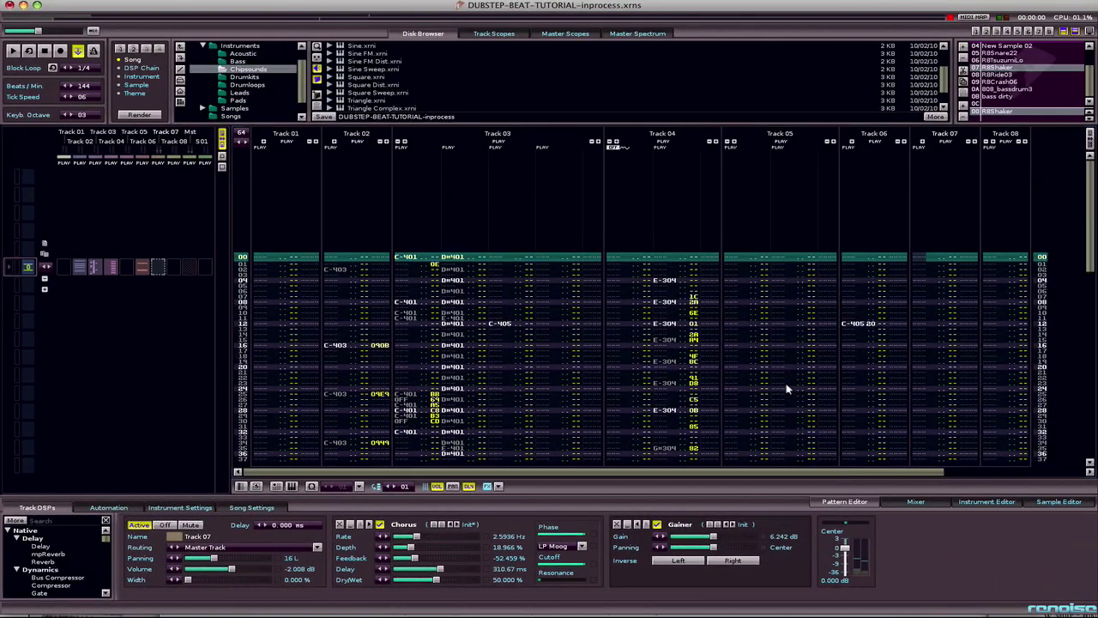
key("Escape")
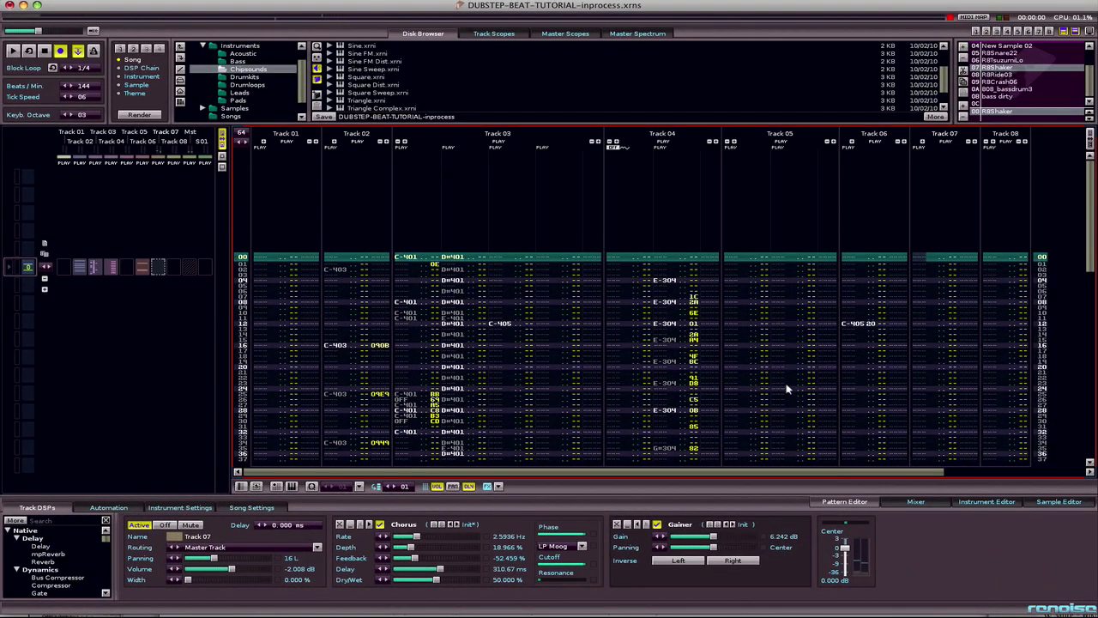
key("Up")
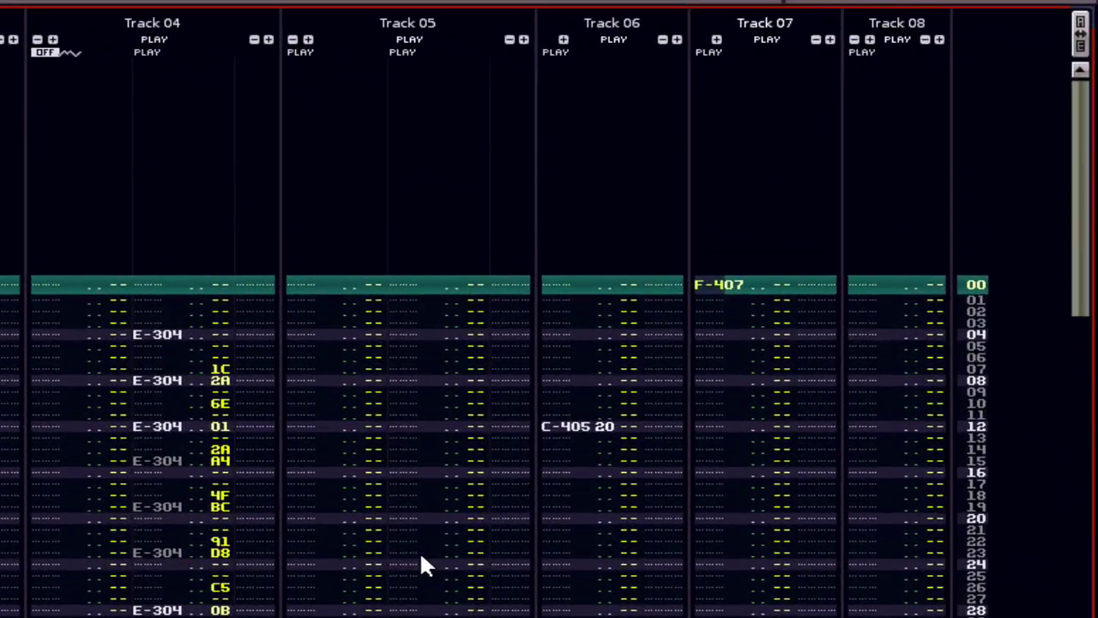
Step: Fill Track 07 with F-4 R8Shaker notes on every second line of the pattern
key("Down")
key("Down")
key("Down")
key("Down")
key("Down")
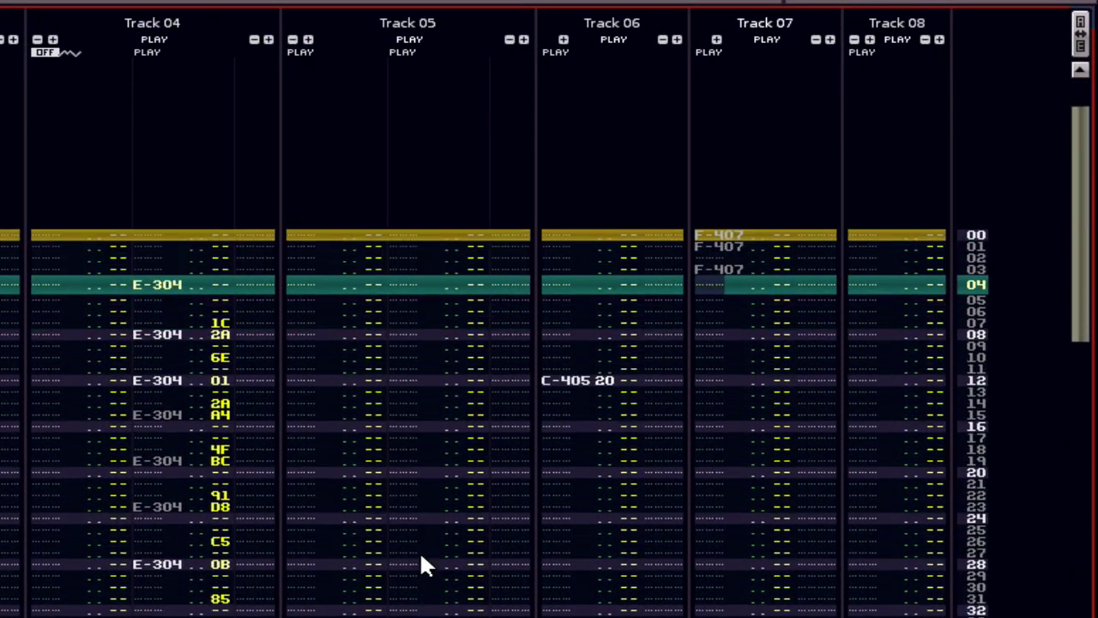
key("Up")
key("Up")
key("Up")
key("Up")
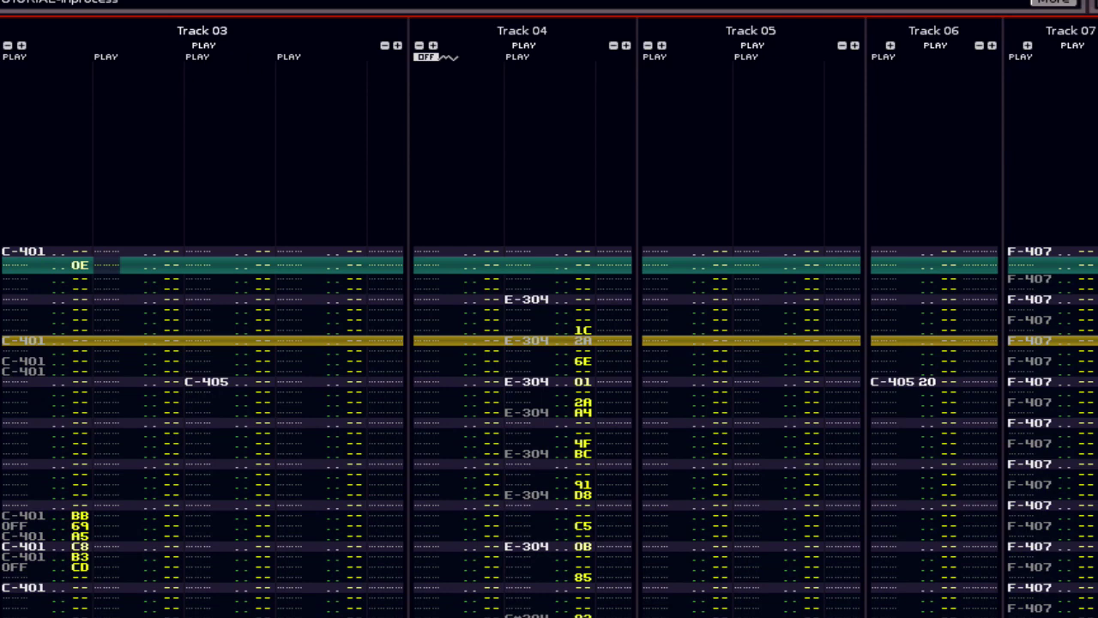
Step: Start and stop pattern playback to hear the Track 07 shaker notes together with the drums and bass line
key("space")
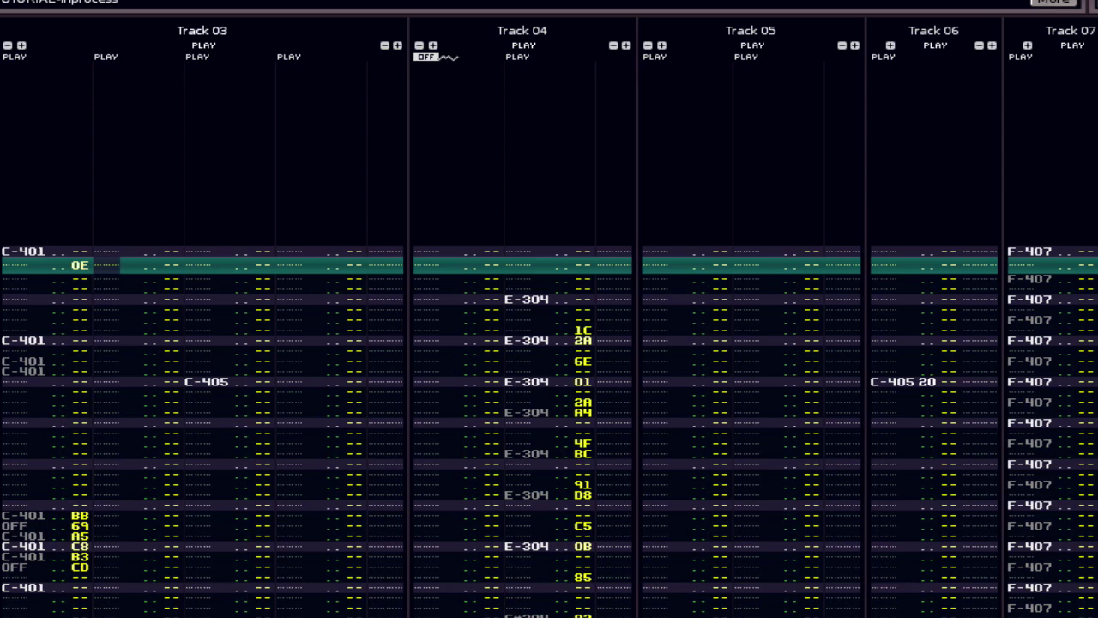
key("space")
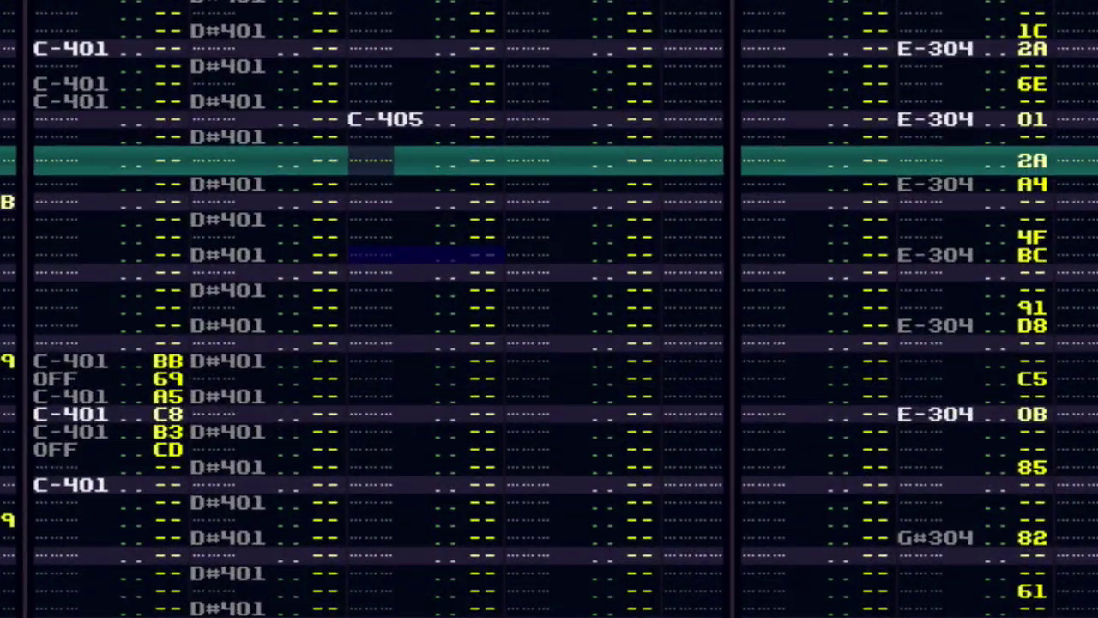
key("space")
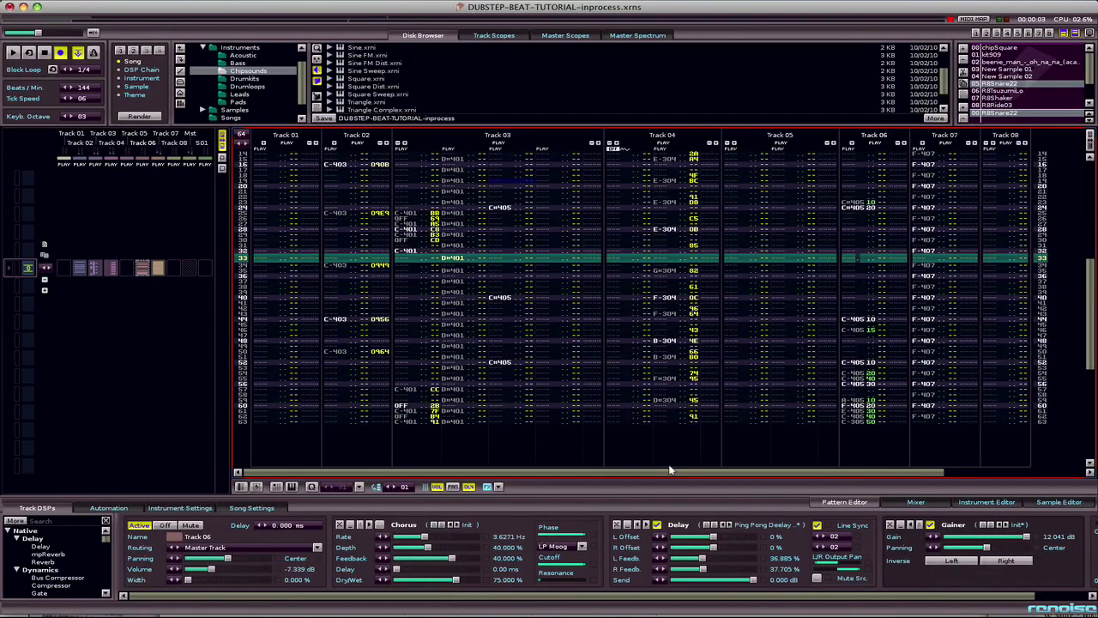
Step: Place the edit cursor in Track 01 at line 33 and select the R8TsuzumiLo instrument
left_click(263, 264)
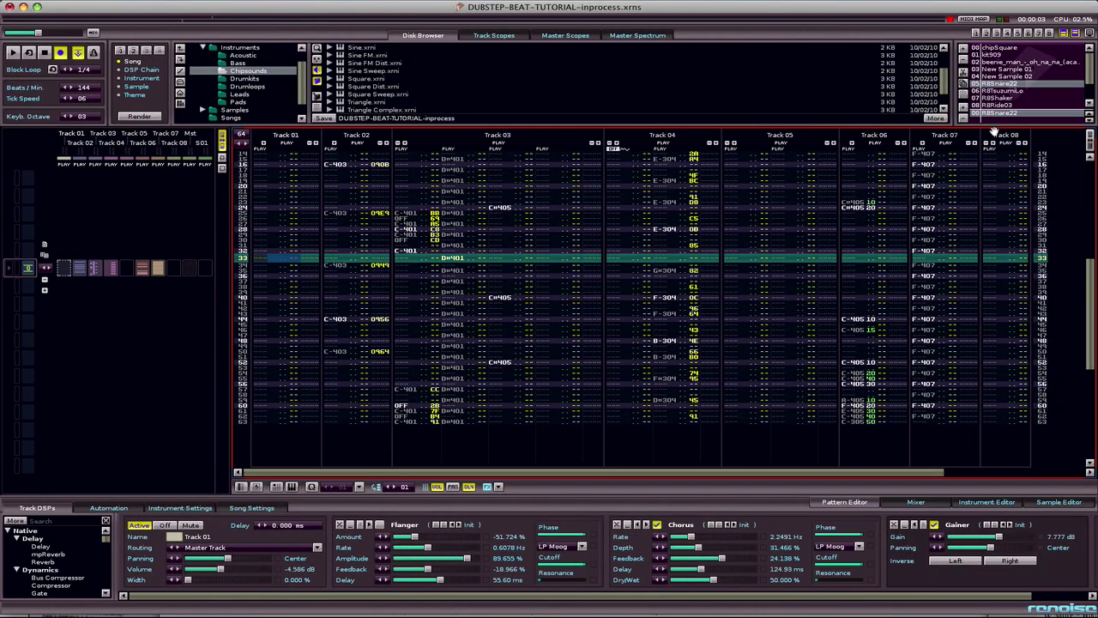
left_click(1023, 93)
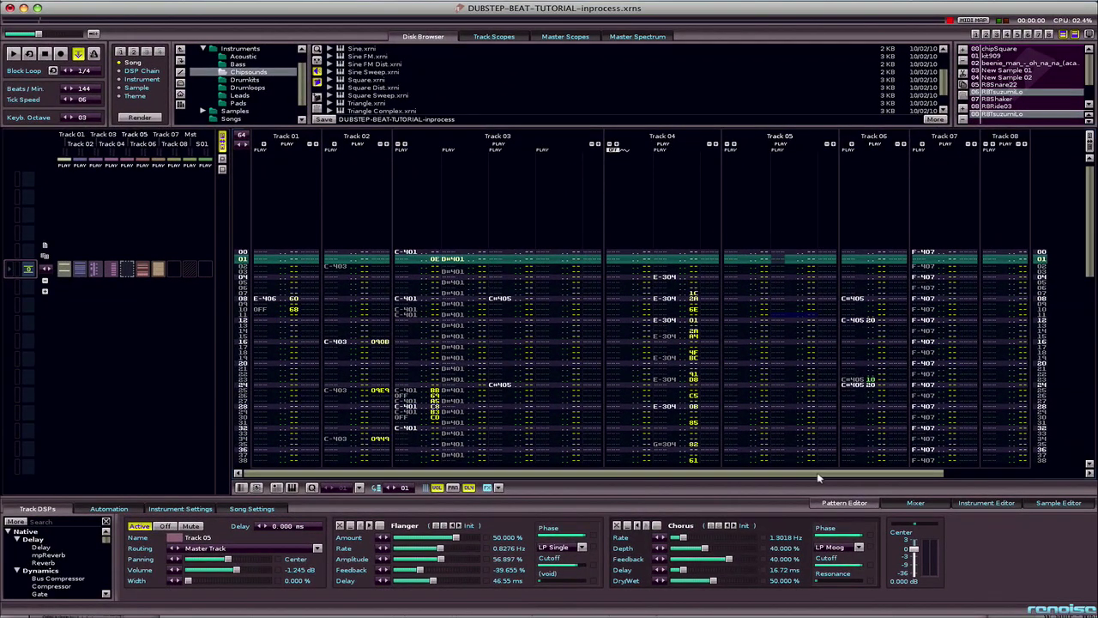
scroll(816, 472, "right", 2)
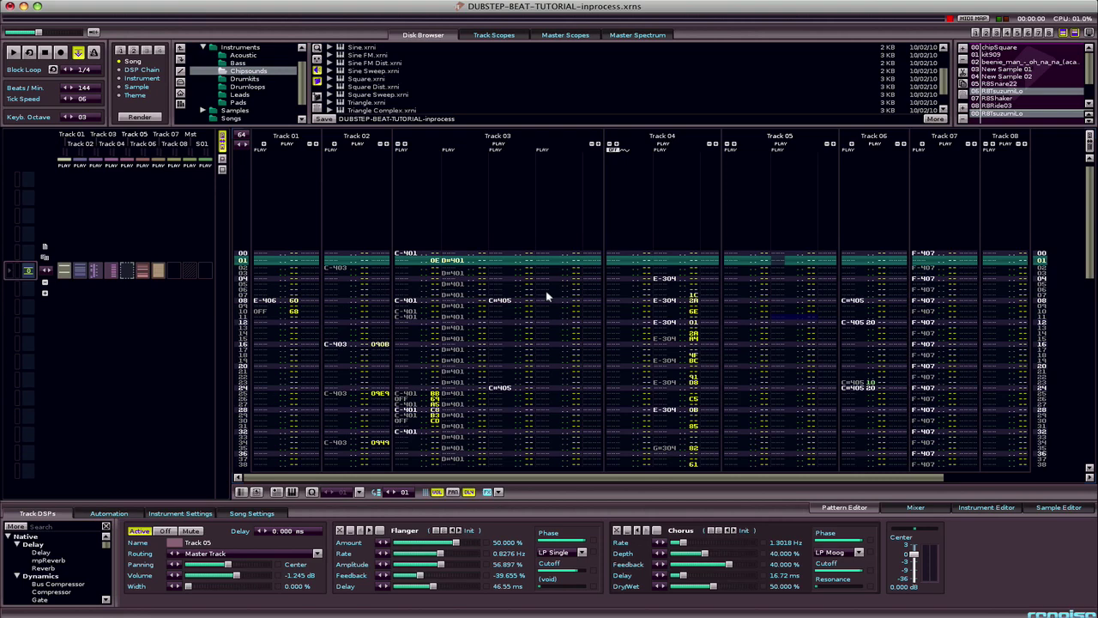